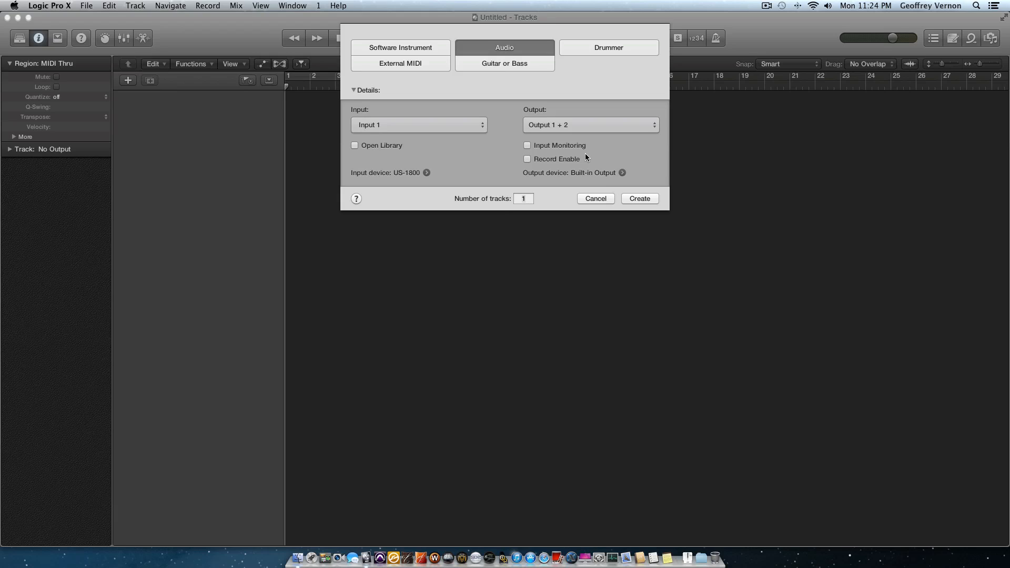
- Create a Drummer track and delete its second region, which starts at bar 9
left_click(612, 47)
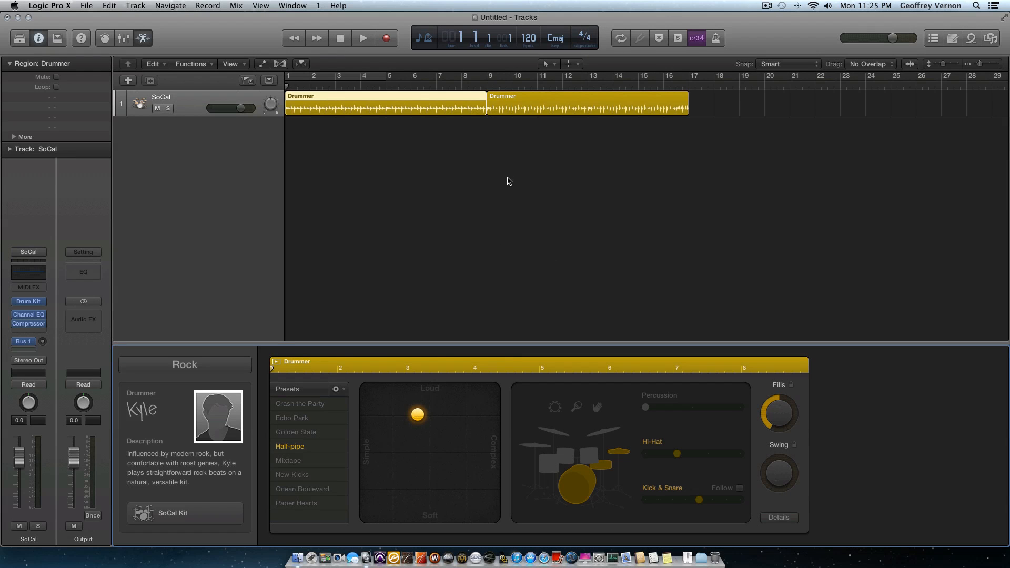
left_click(538, 106)
key("Delete")
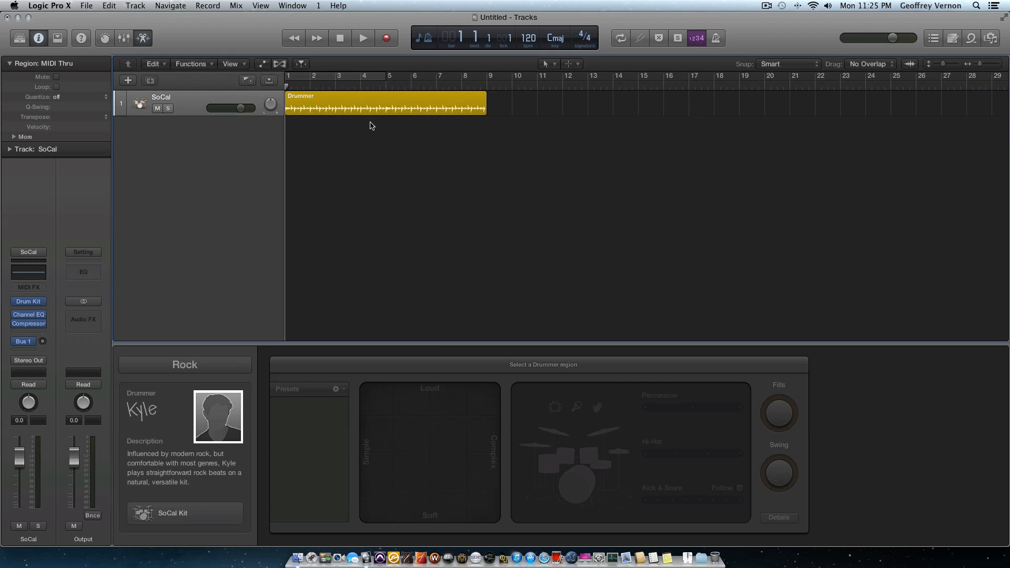
- Move the remaining Drummer region to start at 1 3 1 1, play its opening and return the playhead to the beginning
left_click_drag(353, 99, 370, 100)
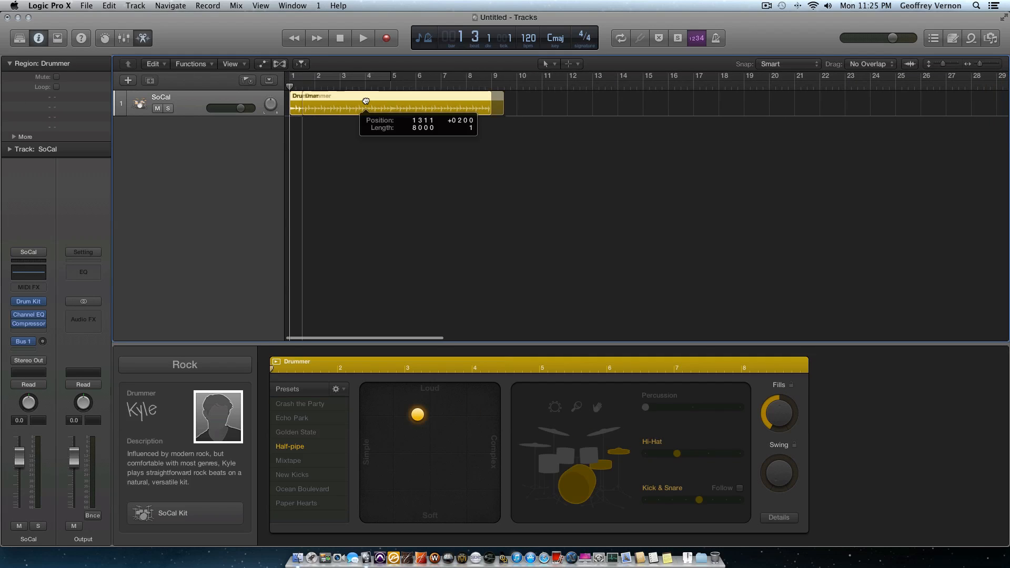
left_click(356, 190)
key("space")
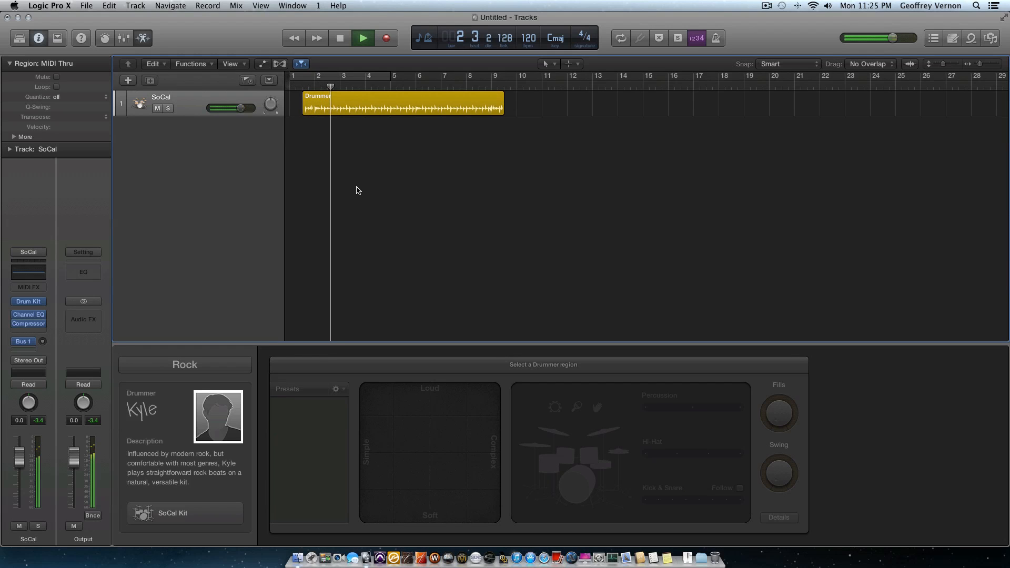
key("space")
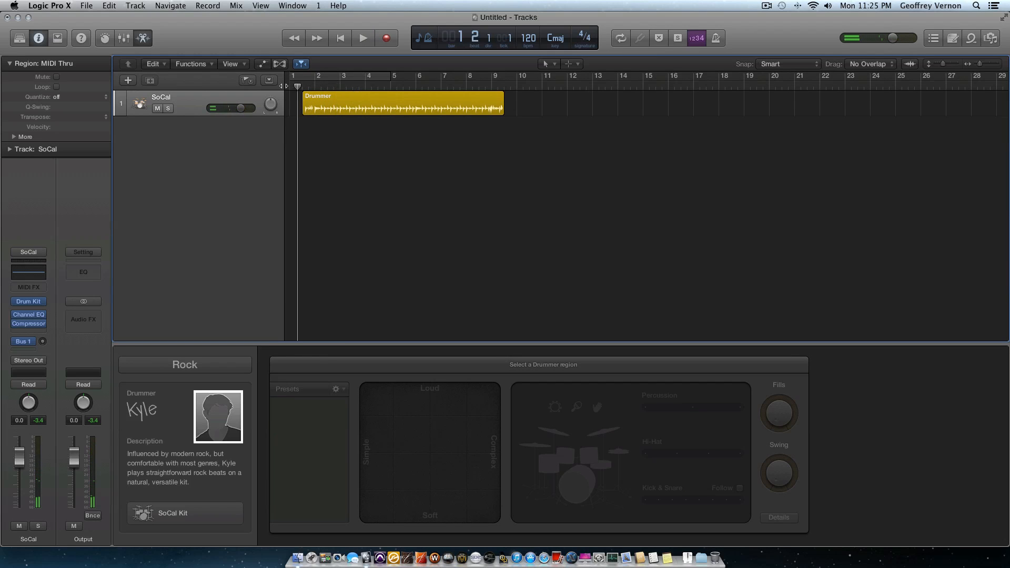
key("Return")
- Look through the drummer genres and the available Rock drummers, keeping Rock and Kyle selected
left_click(194, 368)
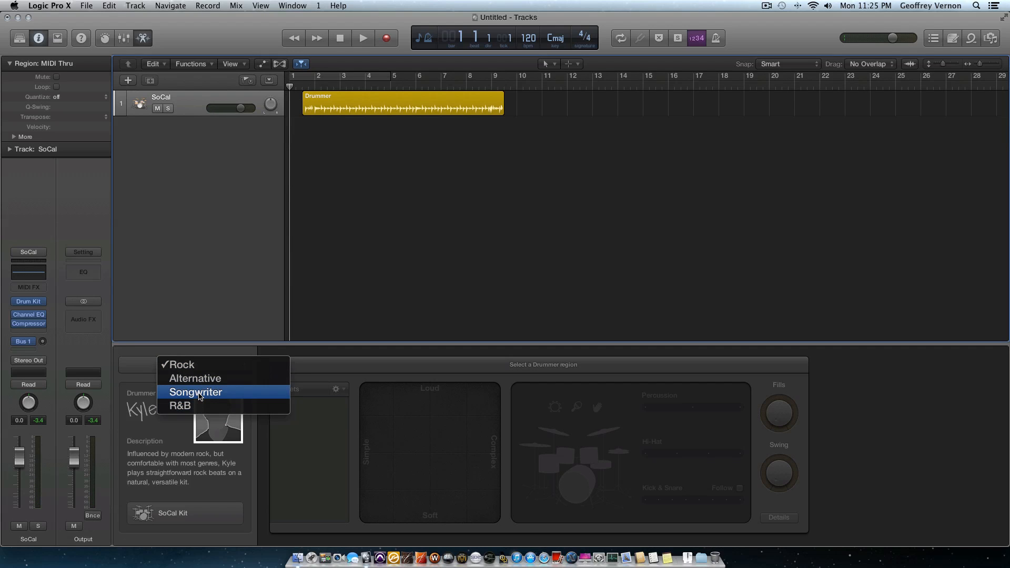
left_click(181, 365)
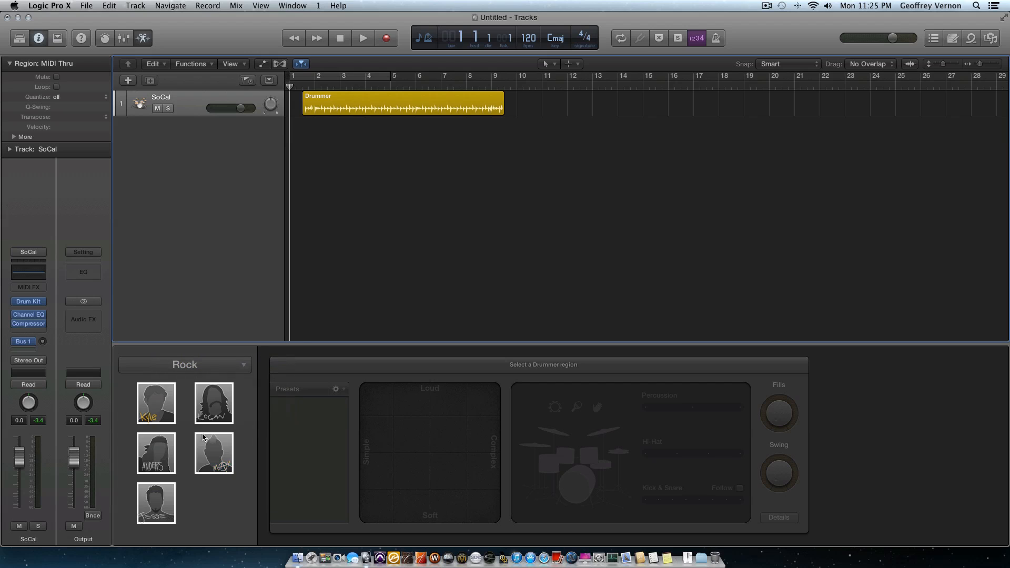
left_click(166, 414)
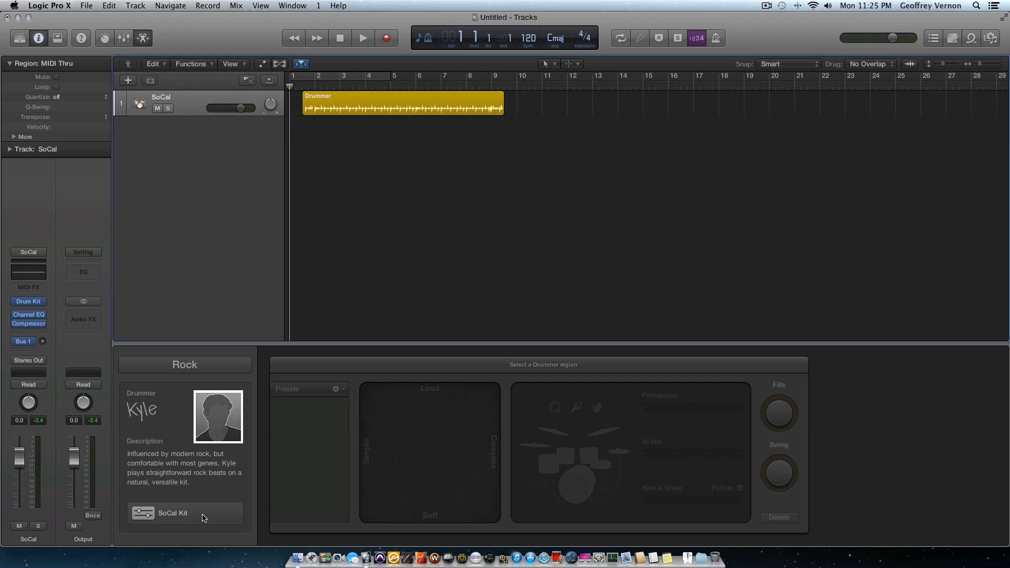
- Change the track's drummer to Logan and confirm replacing the region settings
left_click(202, 415)
left_click(216, 412)
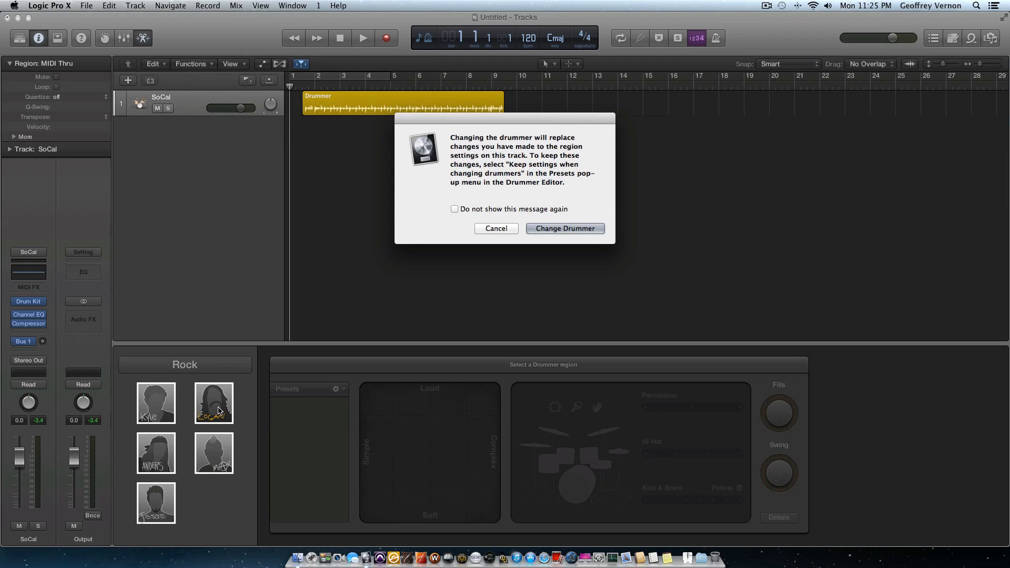
key("Return")
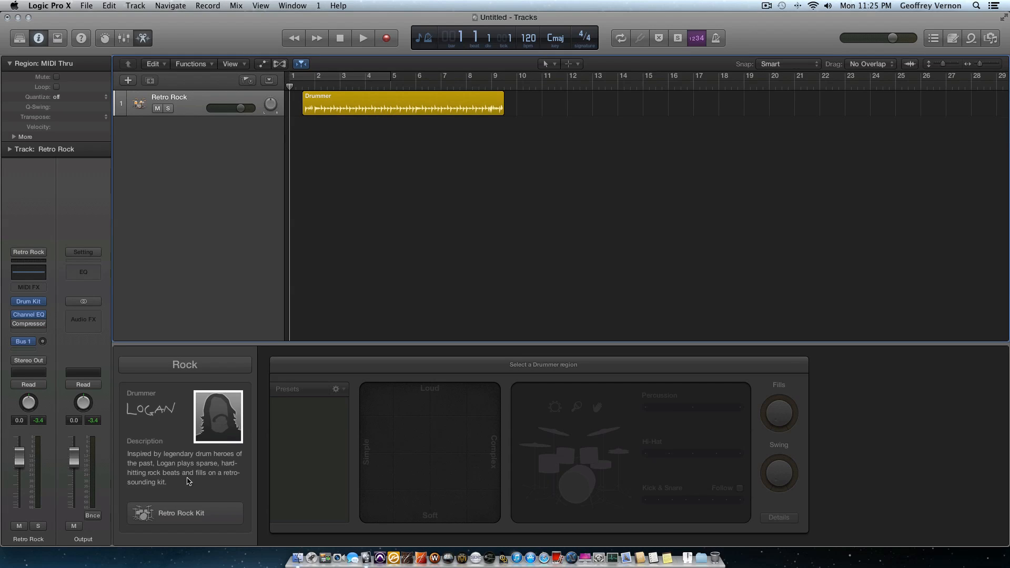
- Change the track's drummer to Jesse and confirm replacing the region settings
left_click(218, 424)
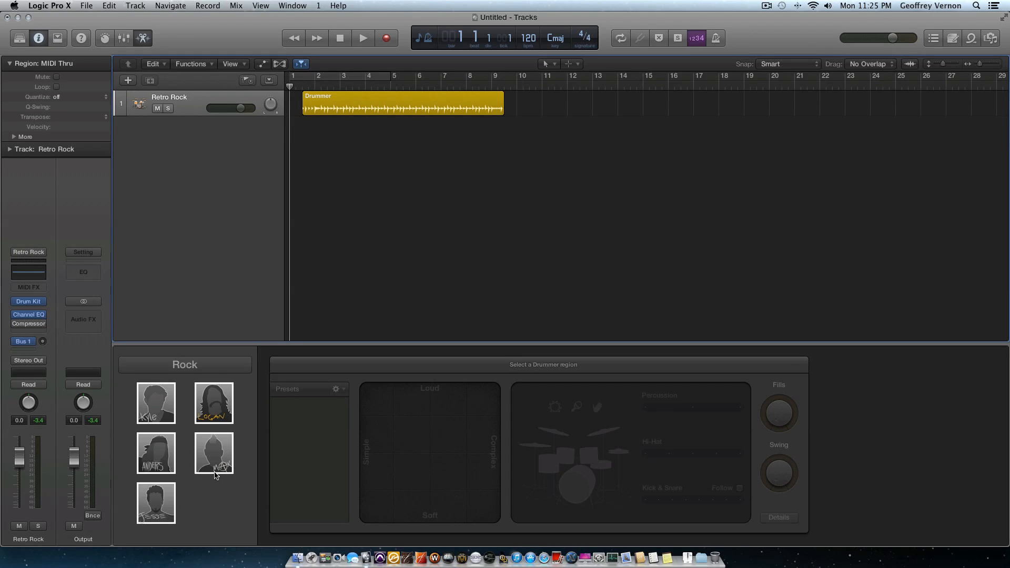
left_click(166, 506)
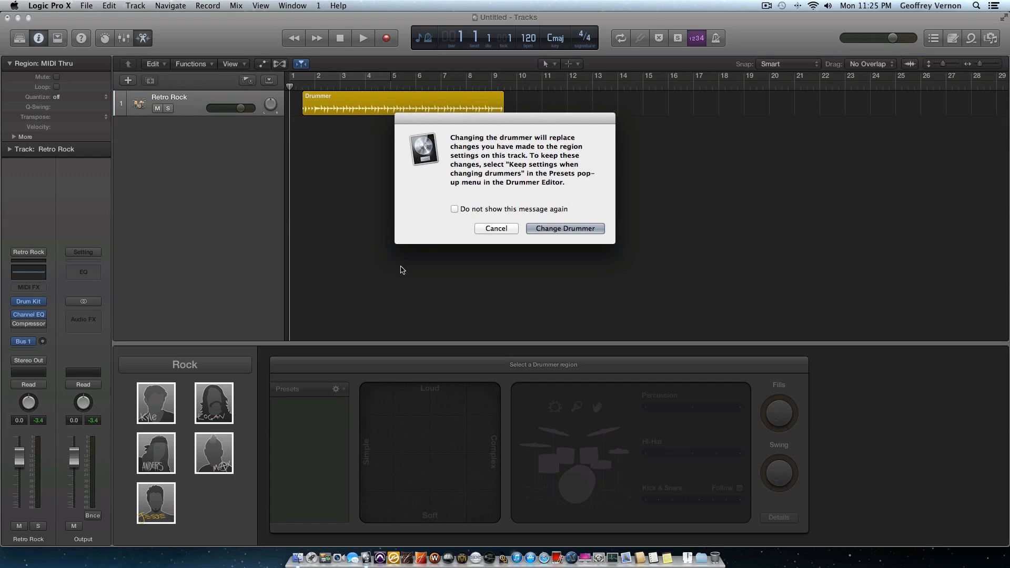
key("Return")
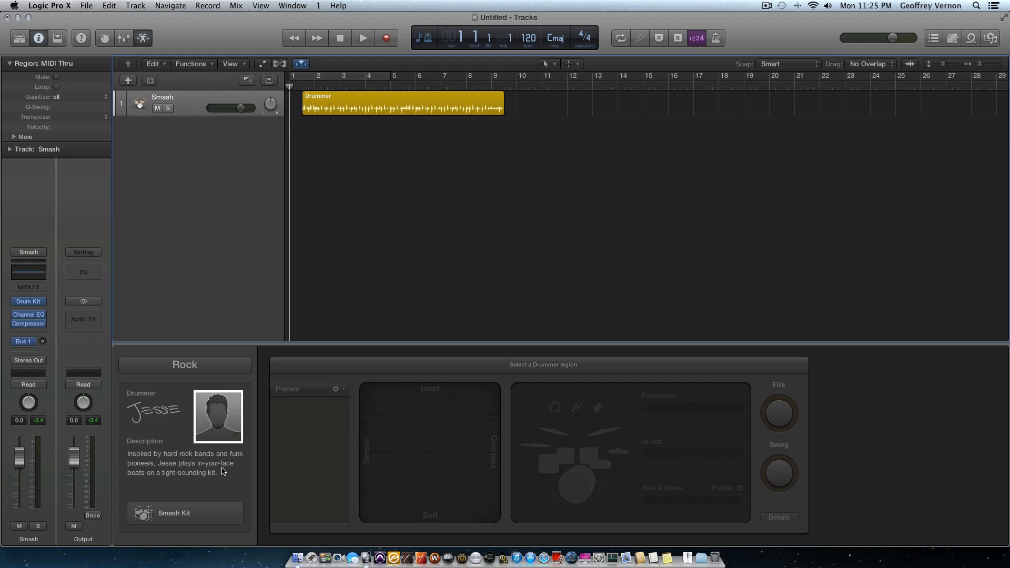
- Open the drummer's kit in Drum Kit Designer, try the Bluebird Kit and Brooklyn Kit, and load the Detroit Garage Kit
left_click(194, 518)
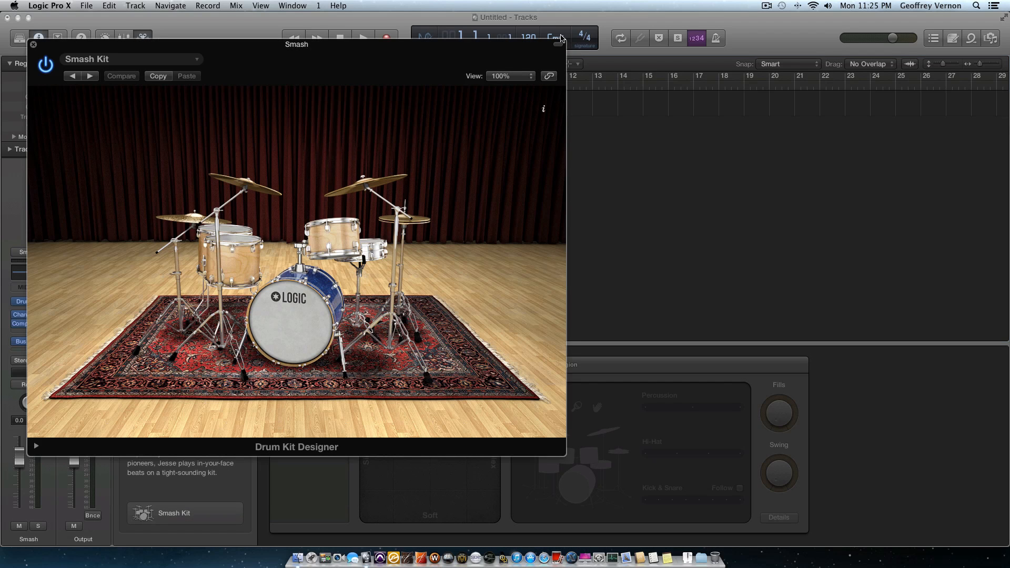
left_click_drag(362, 59, 572, 67)
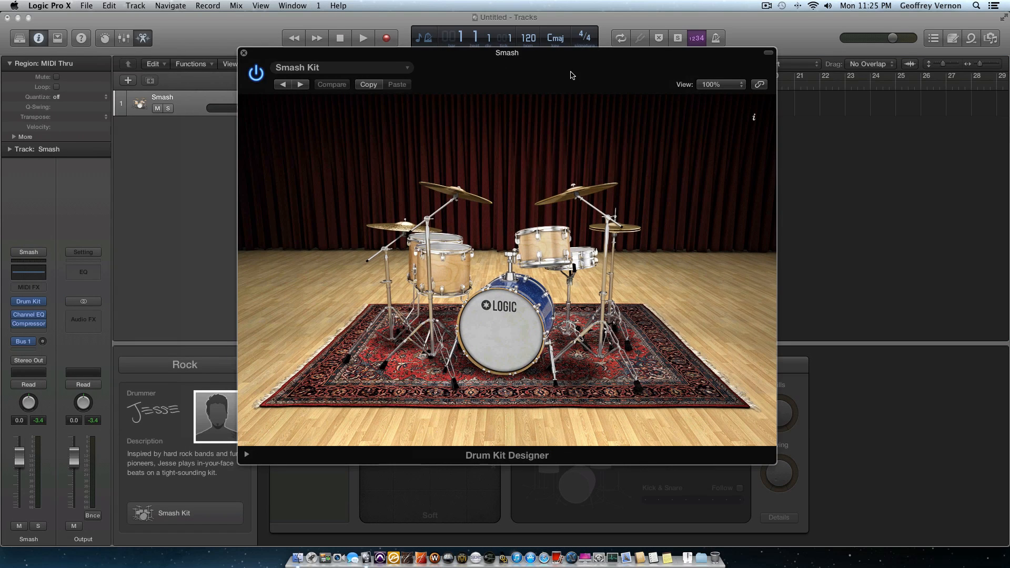
left_click(342, 68)
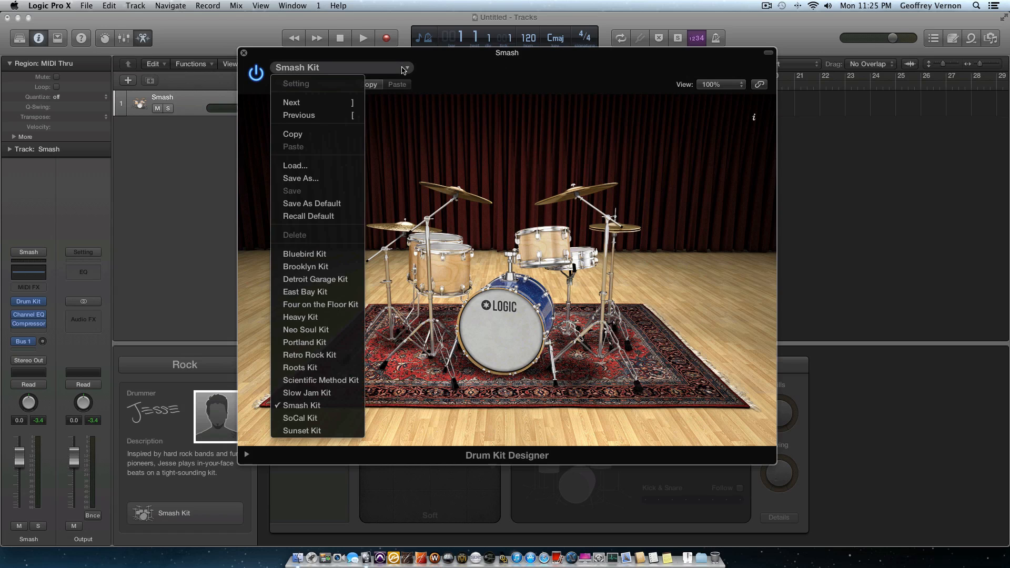
left_click(308, 253)
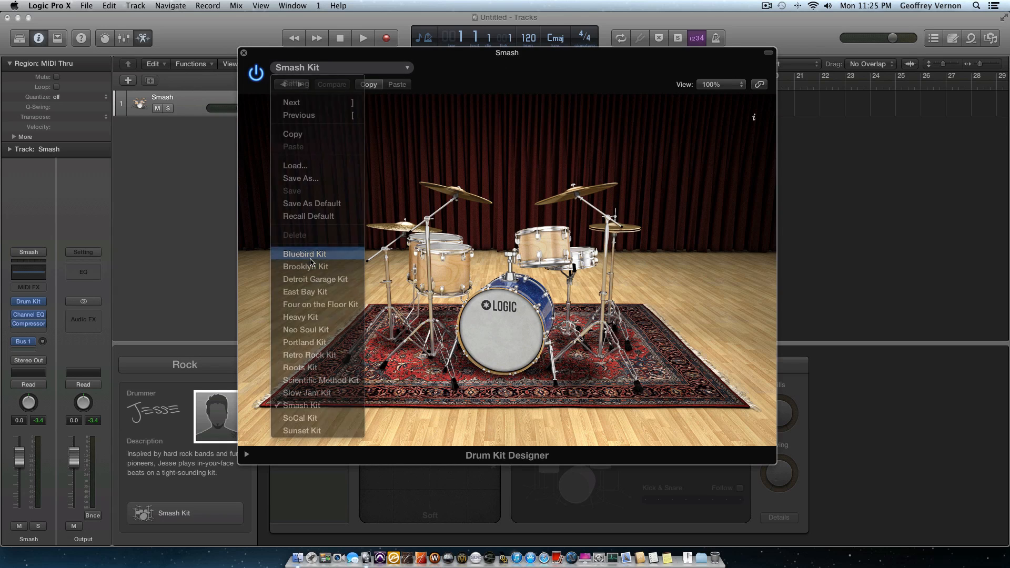
left_click(387, 71)
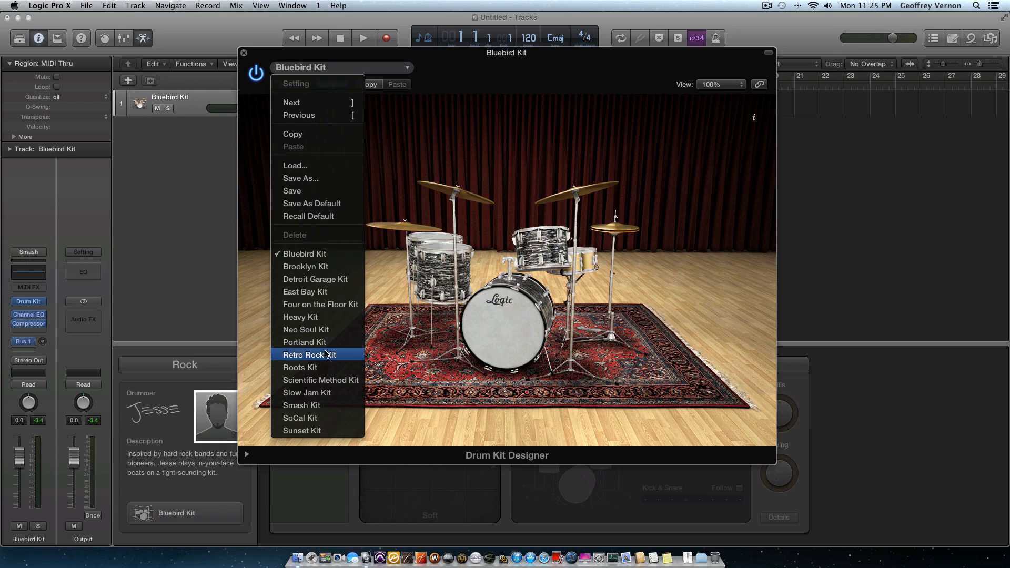
left_click(322, 266)
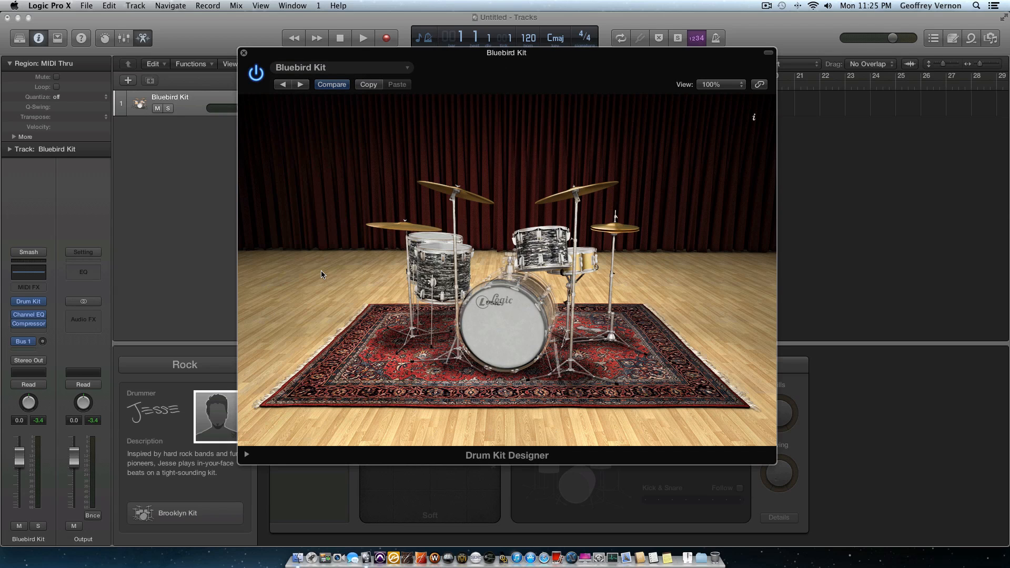
left_click(352, 69)
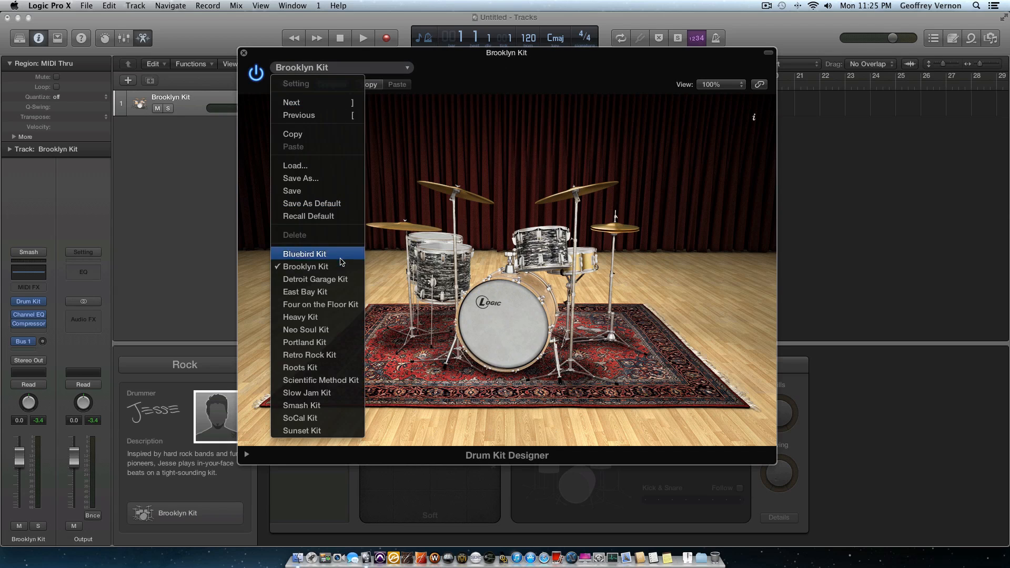
left_click(338, 280)
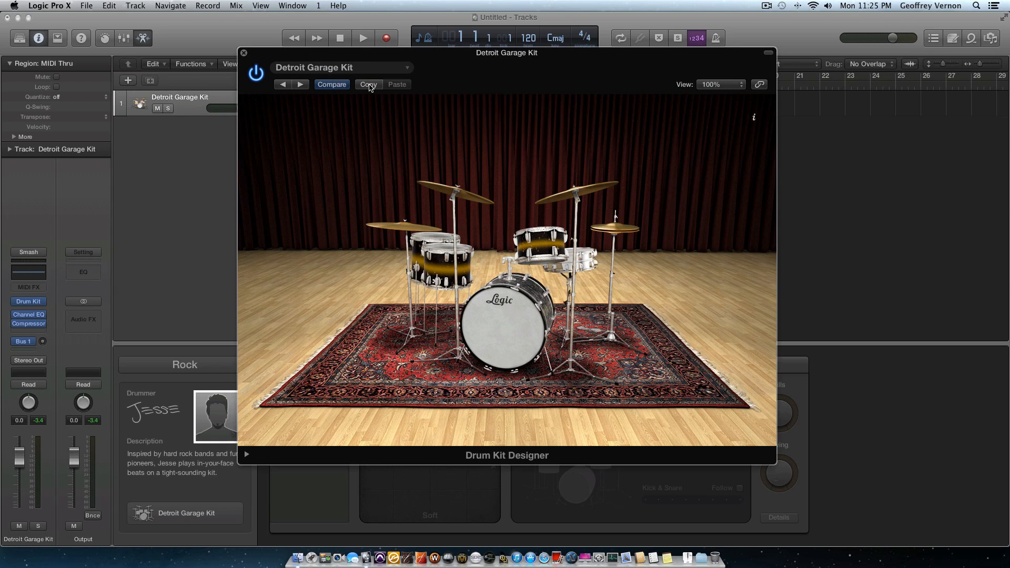
- Move the Drum Kit Designer window clear of the Drummer region and play the region with the Detroit Garage Kit
left_click_drag(296, 60, 590, 67)
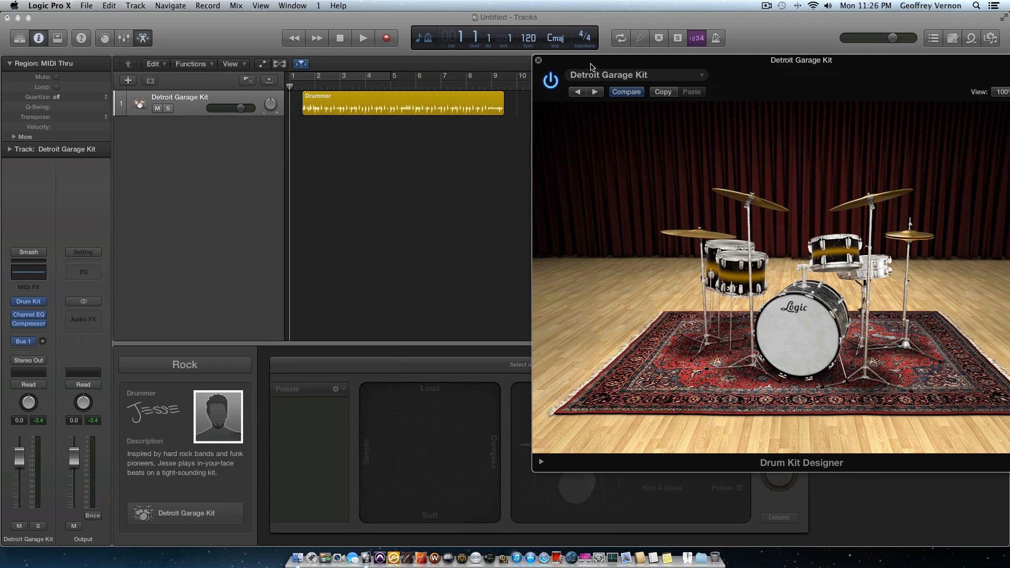
left_click(416, 196)
key("space")
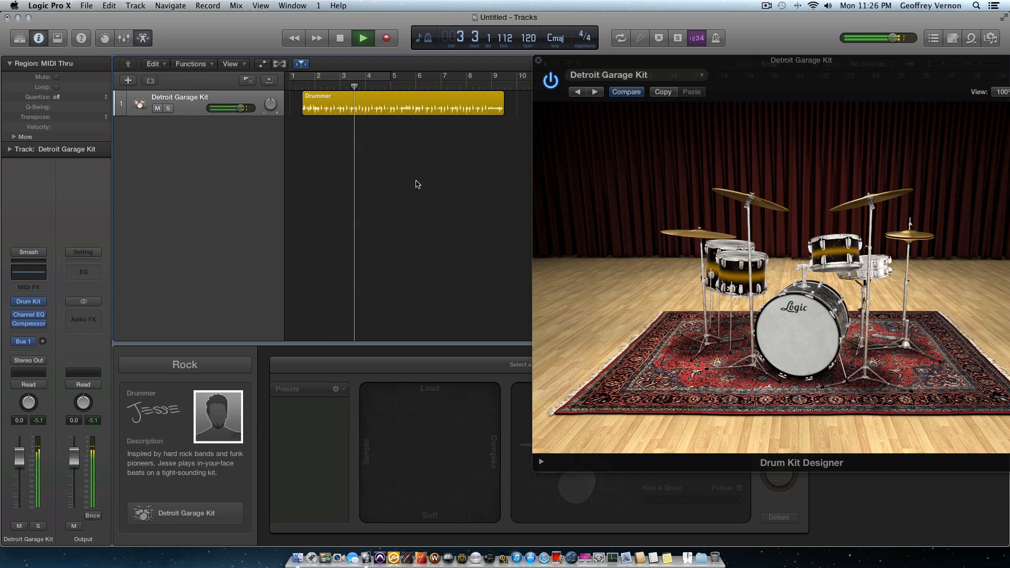
key("space")
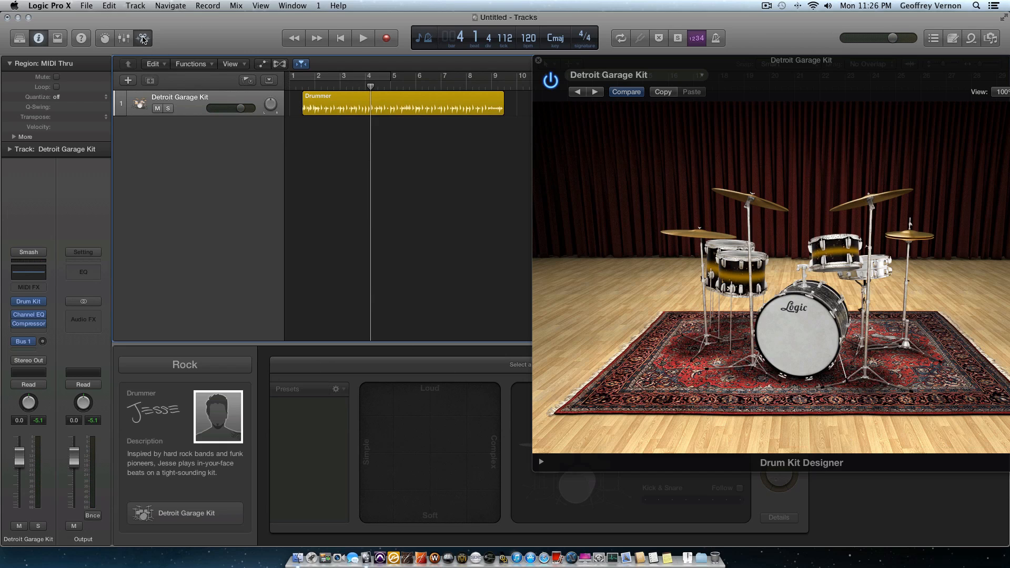
- Select the Drummer region, close Drum Kit Designer, and audition the Crowd Control preset
left_click(337, 95)
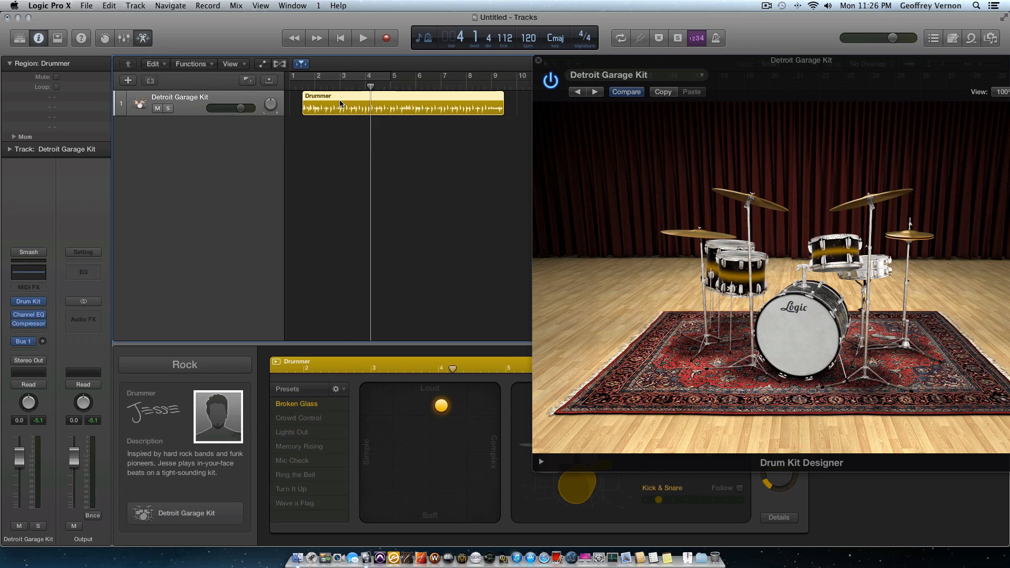
left_click(539, 60)
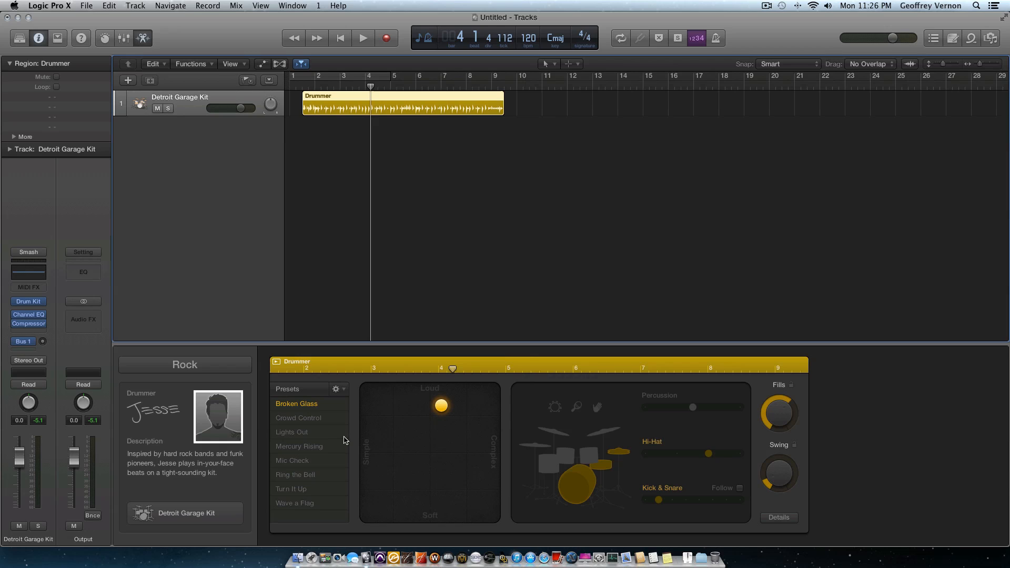
left_click(321, 419)
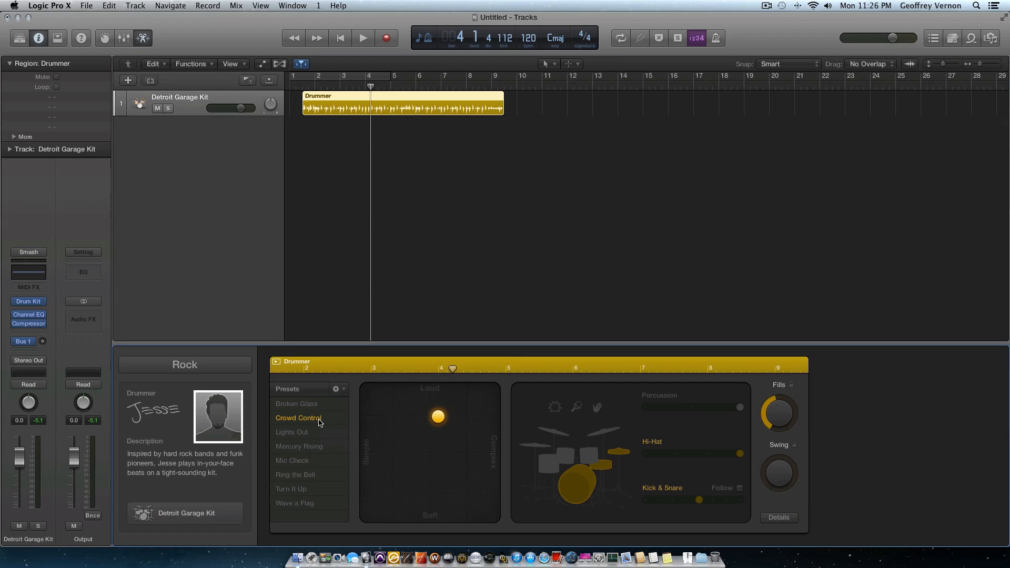
key("space")
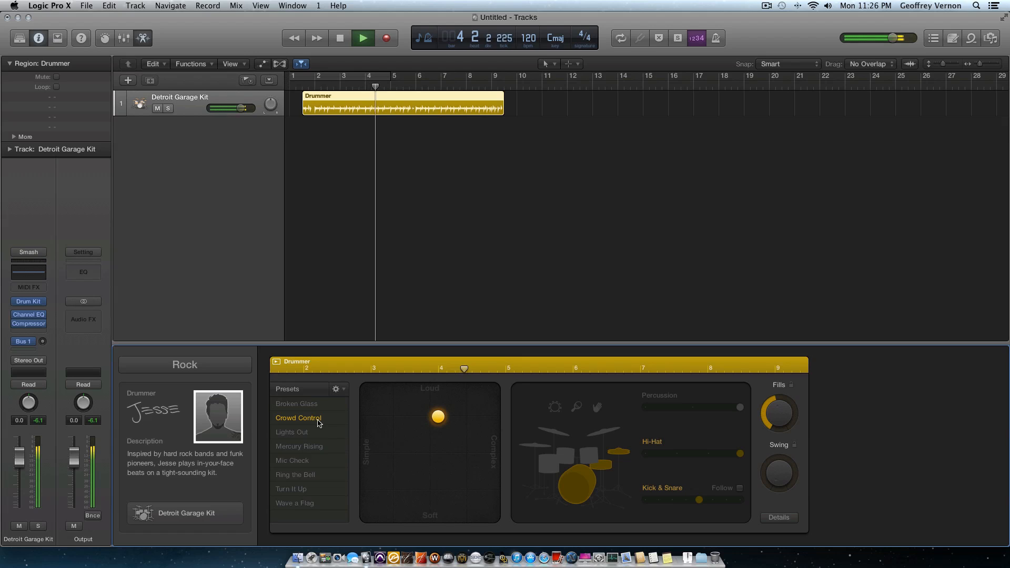
- Audition the Lights Out and Mercury Rising presets for the region, select Mic Check, and stop playback
left_click(297, 433)
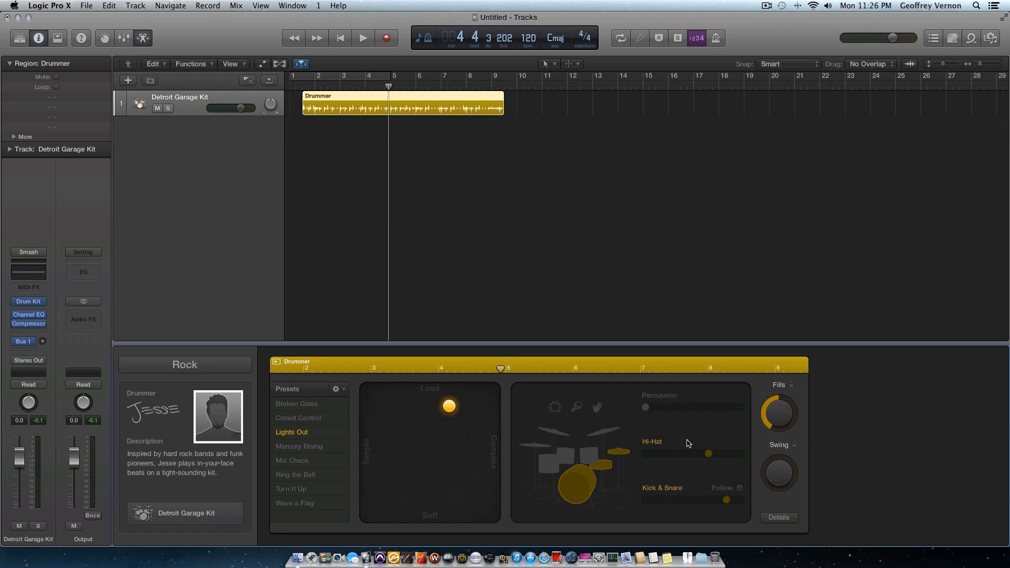
left_click(282, 434)
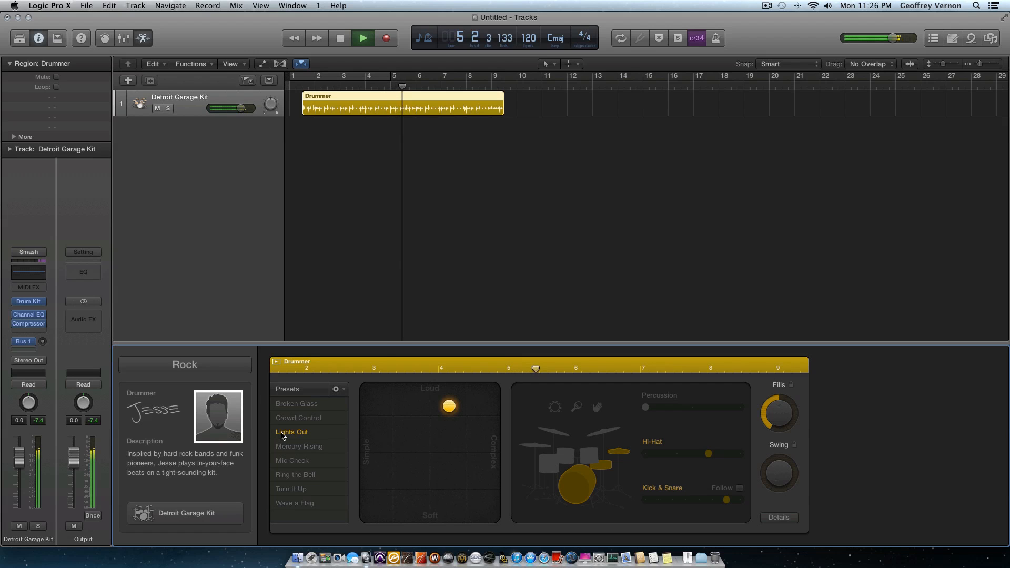
left_click(298, 446)
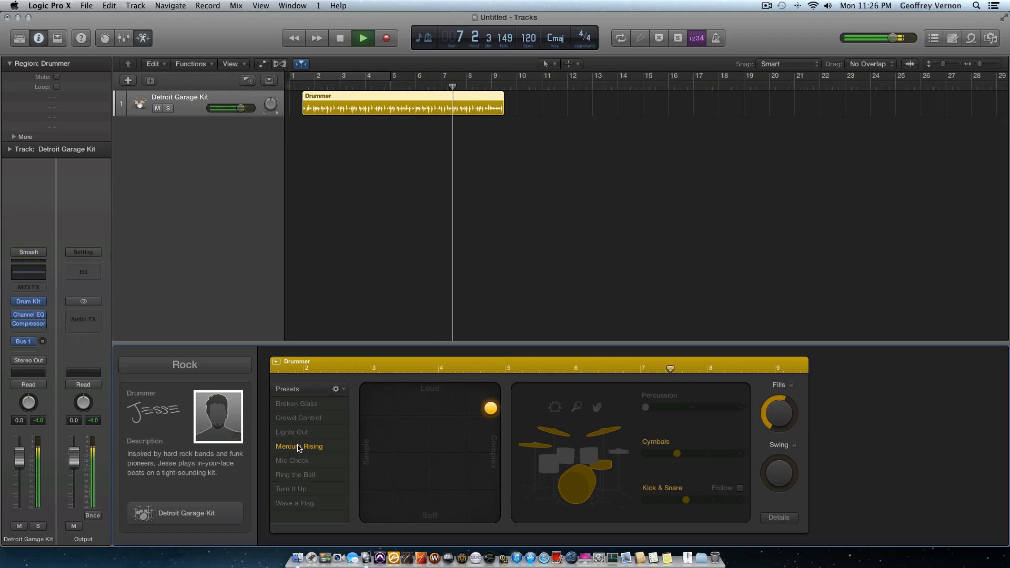
left_click(304, 454)
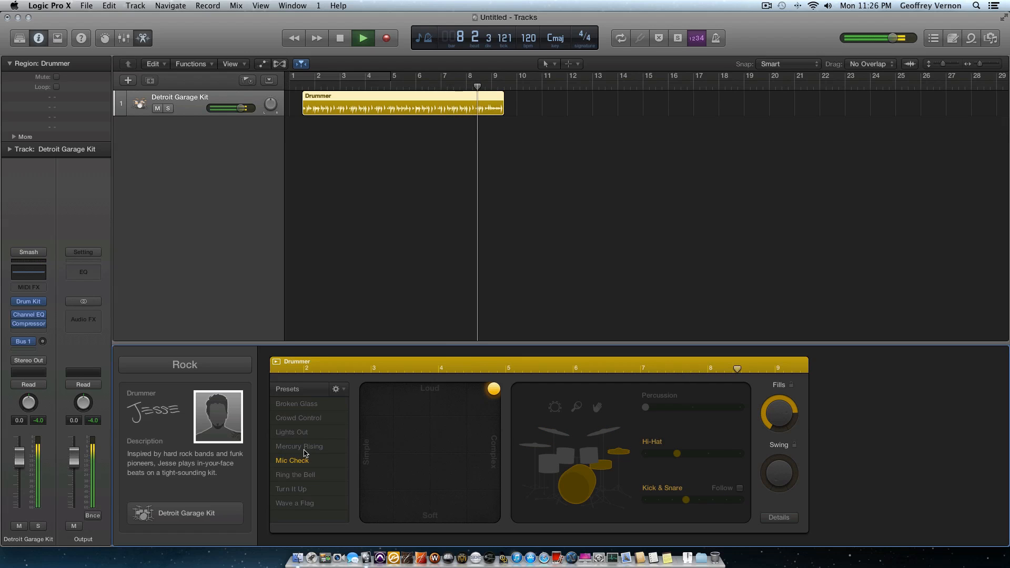
key("space")
- Play the Mic Check pattern from the region's start at bar 1 beat 3, stopping after about a bar
left_click(303, 87)
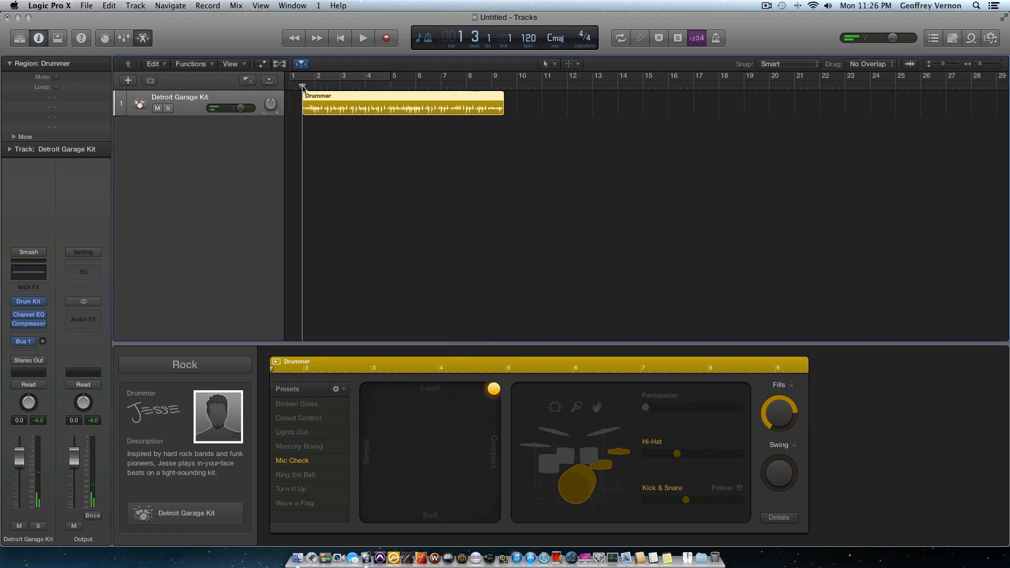
key("space")
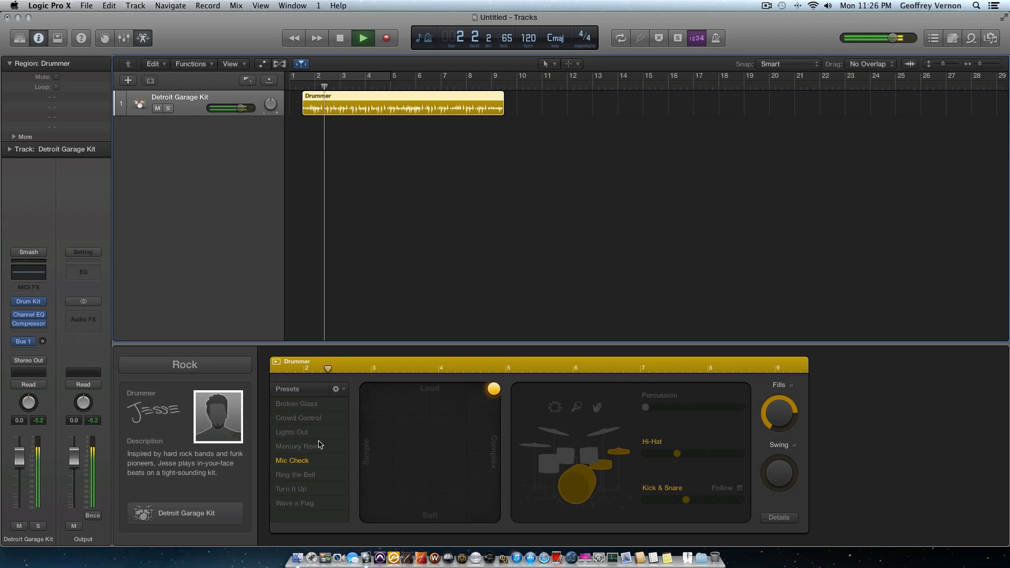
key("space")
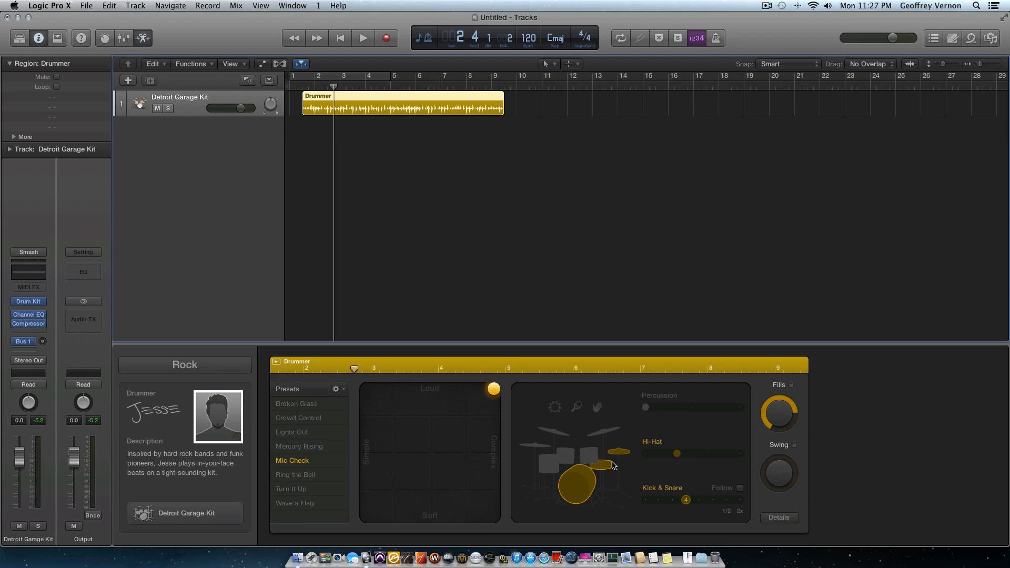
- Switch the Drummer region's pattern from the hi-hat to the cymbals and play about one bar
left_click(608, 434)
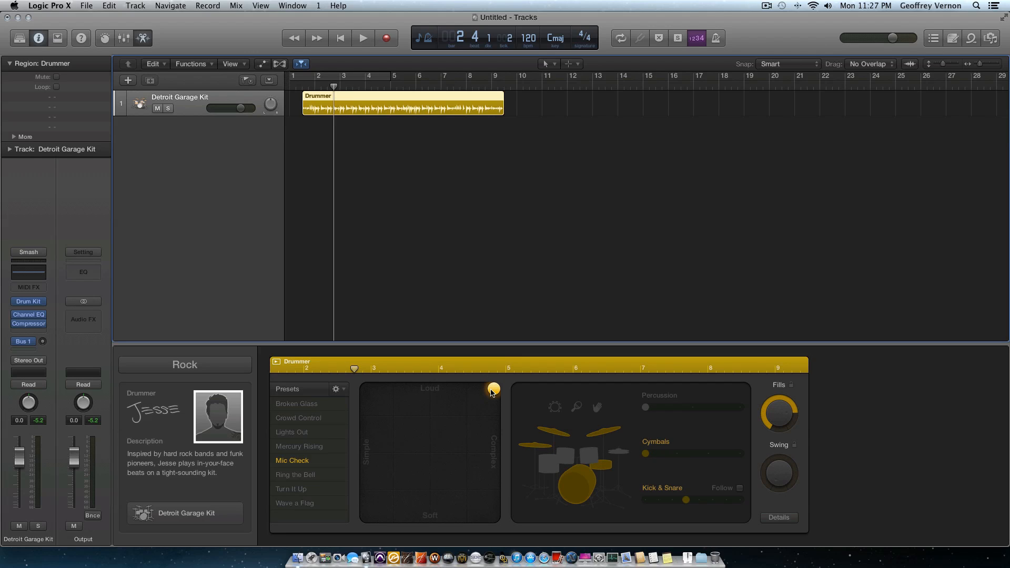
key("space")
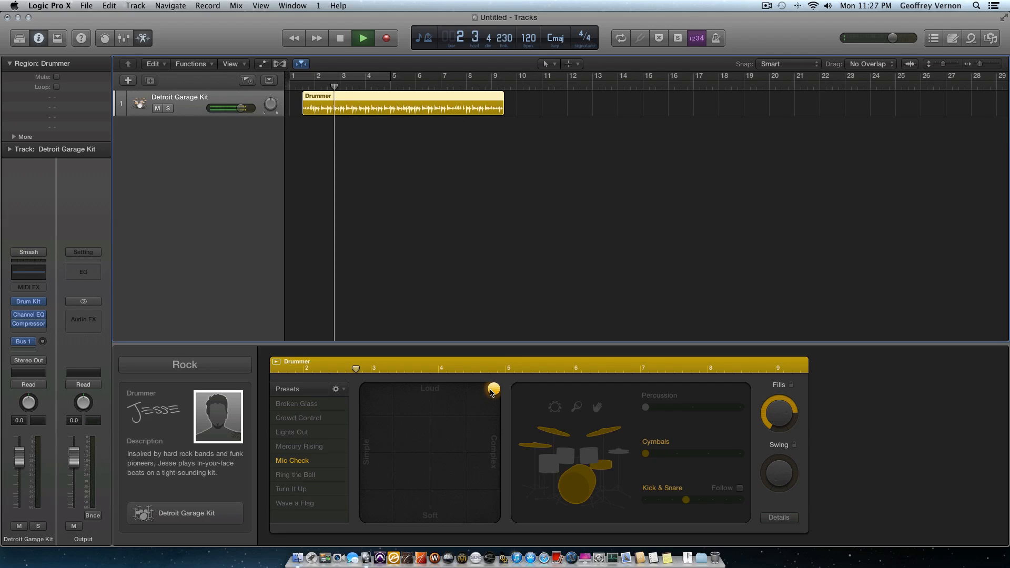
key("space")
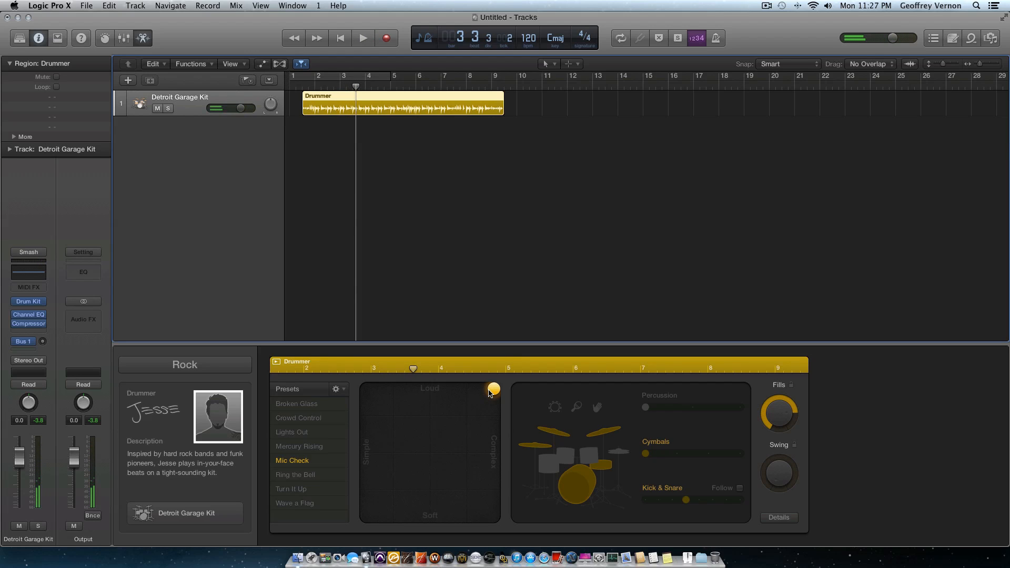
- Play the region while shifting its feel from loud mid-complexity through simpler to the centre of the pad, and return to bar 1
left_click_drag(491, 392, 426, 381)
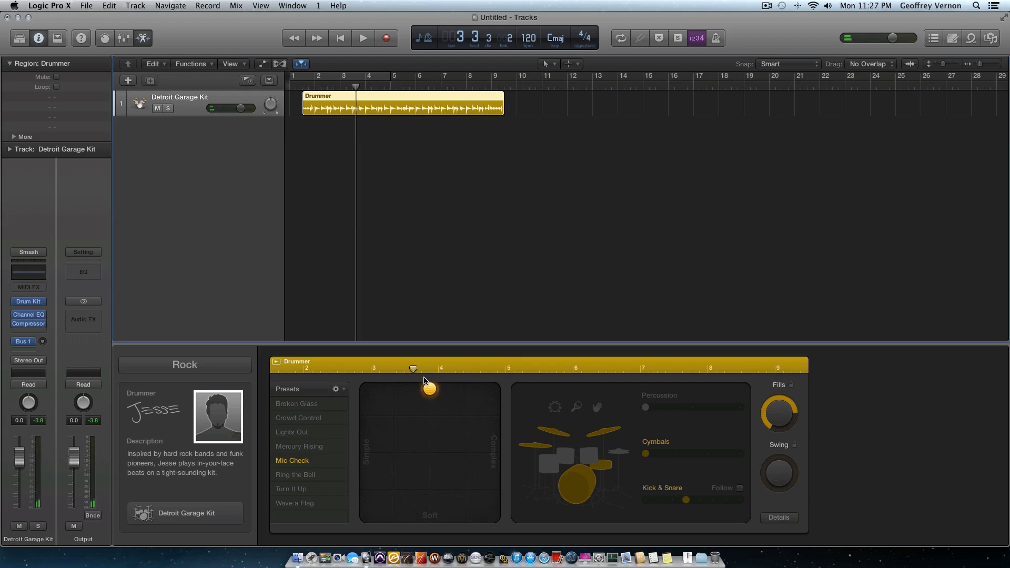
key("space")
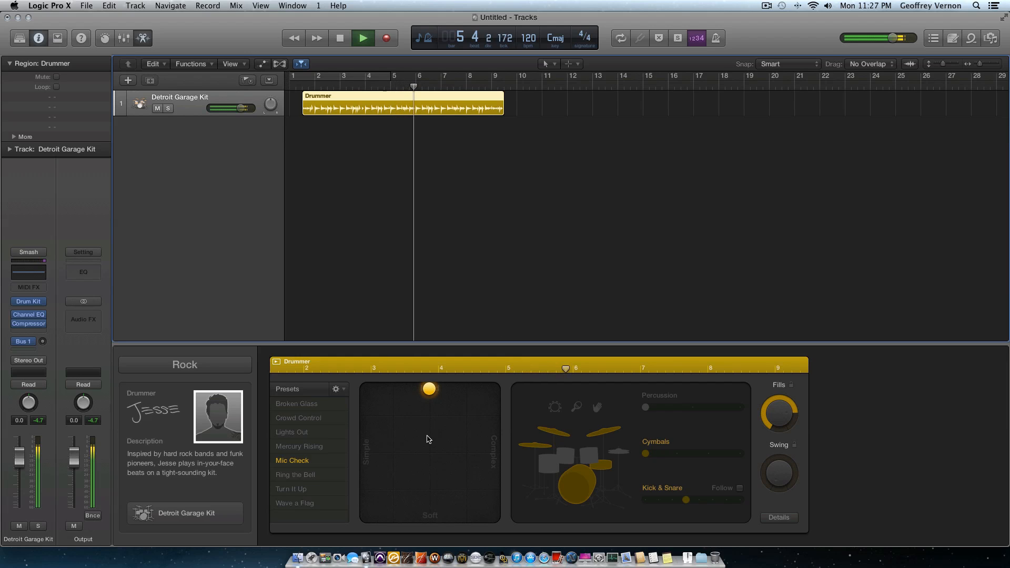
left_click_drag(428, 390, 394, 415)
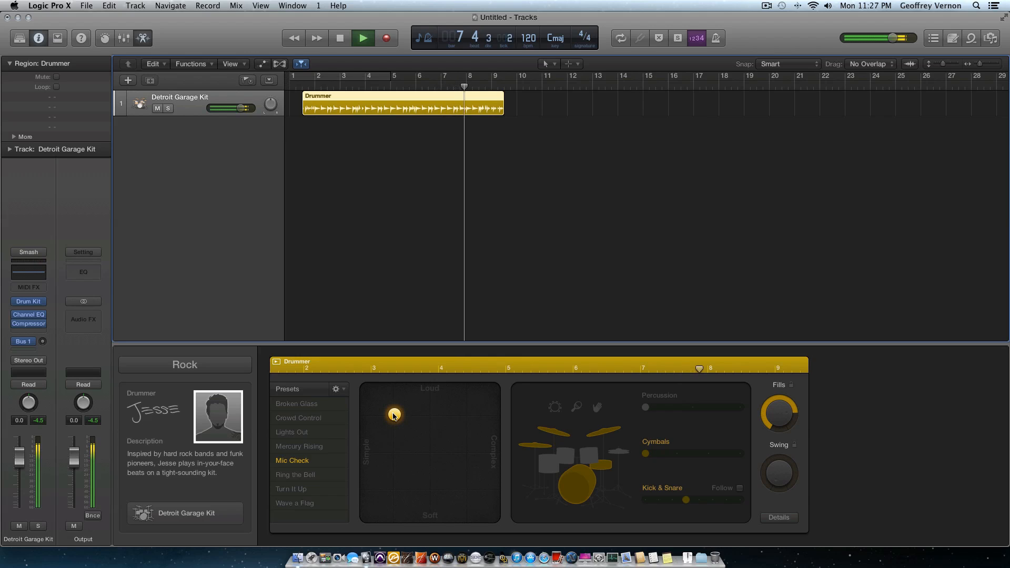
left_click_drag(394, 416, 430, 453)
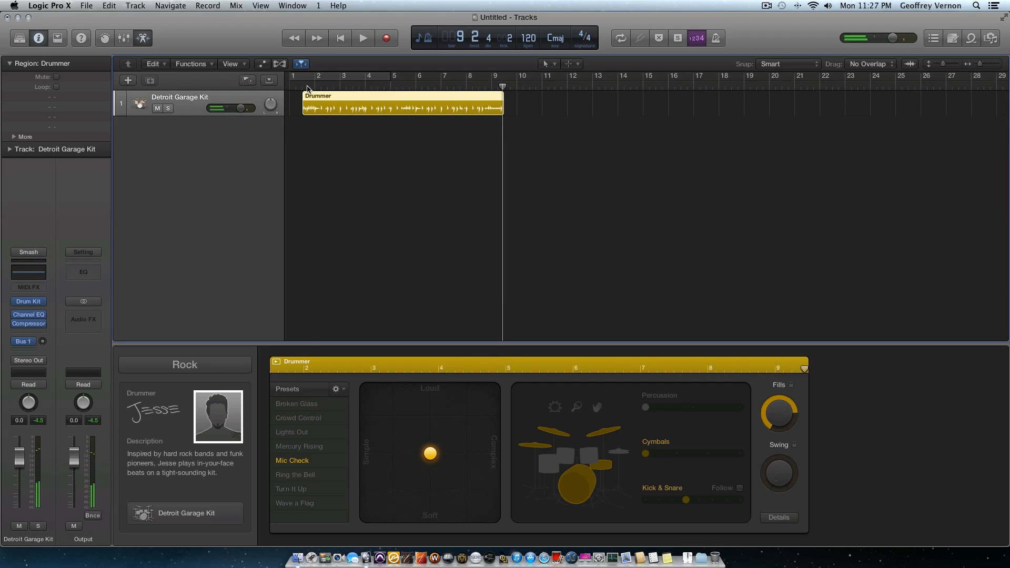
key("Return")
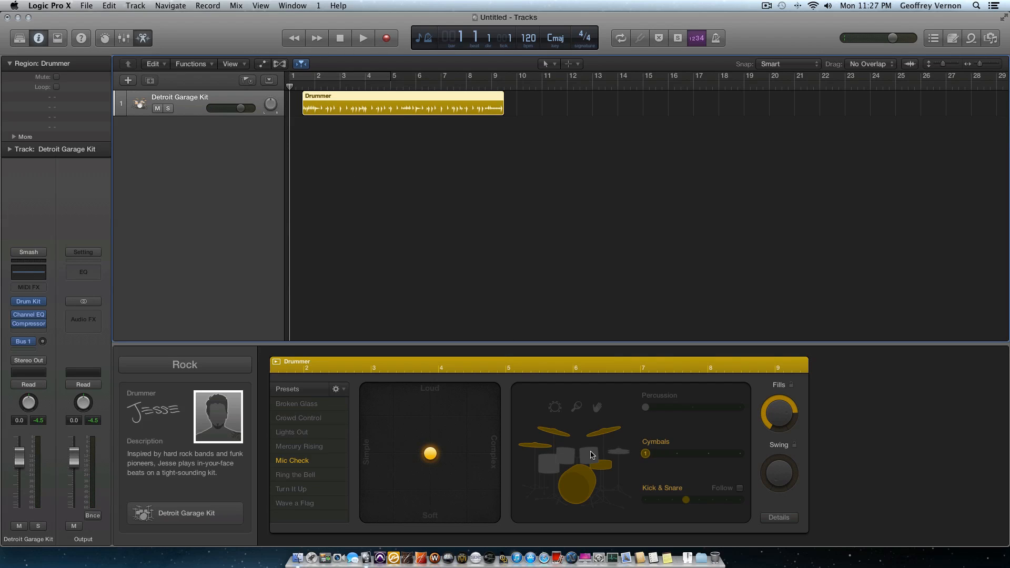
- Switch the pattern to toms with the middle variation, lower the fills amount slightly, and play about three bars
left_click(565, 456)
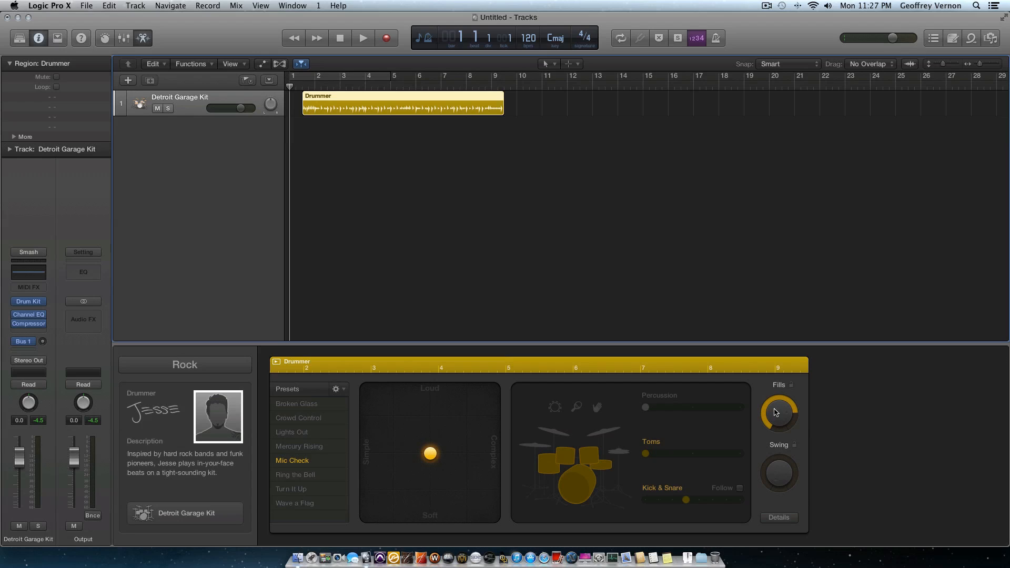
left_click_drag(776, 413, 776, 424)
left_click(694, 455)
key("space")
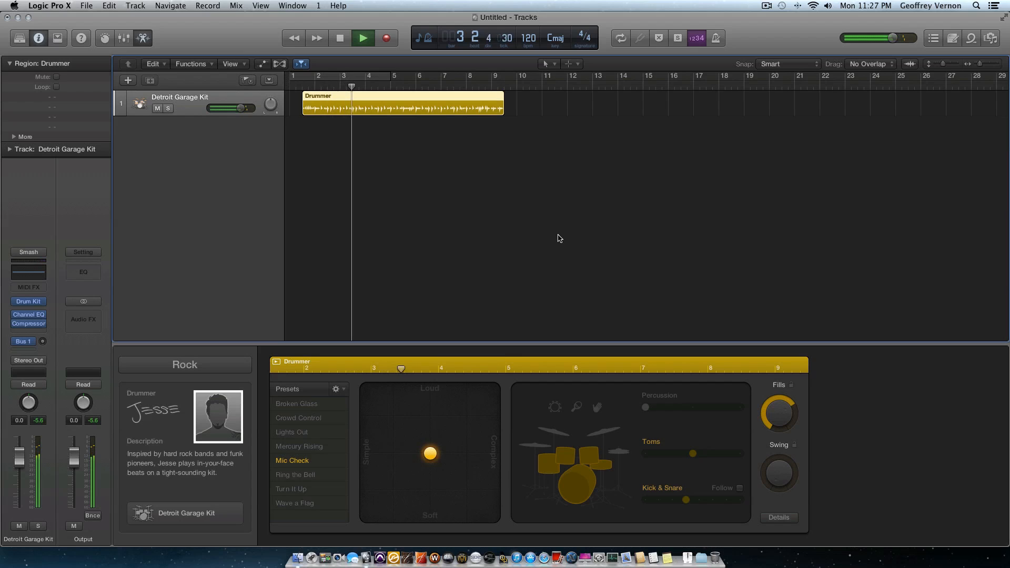
key("space")
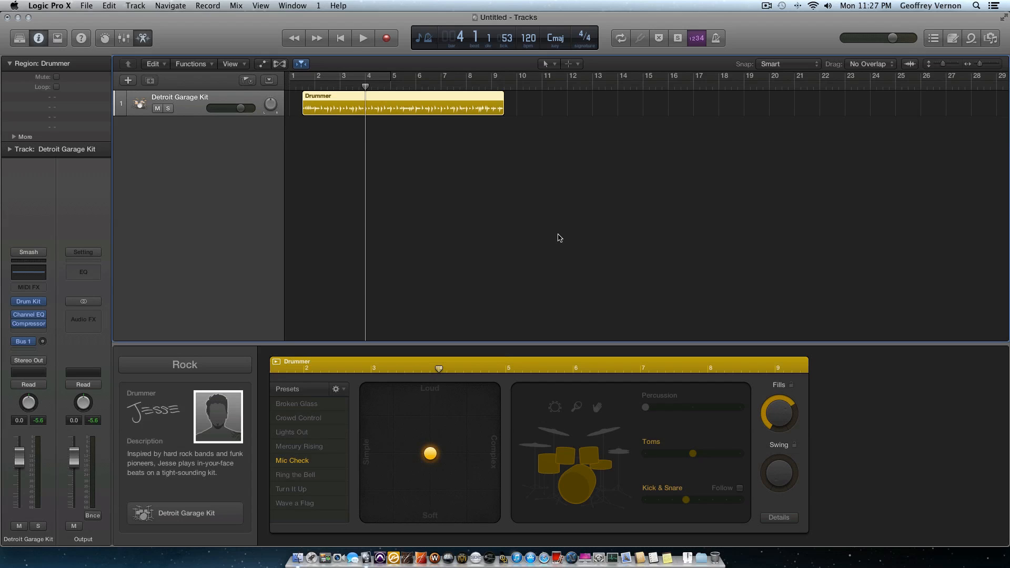
- Load the SoCal Kit in Drum Kit Designer and close its window
left_click(199, 516)
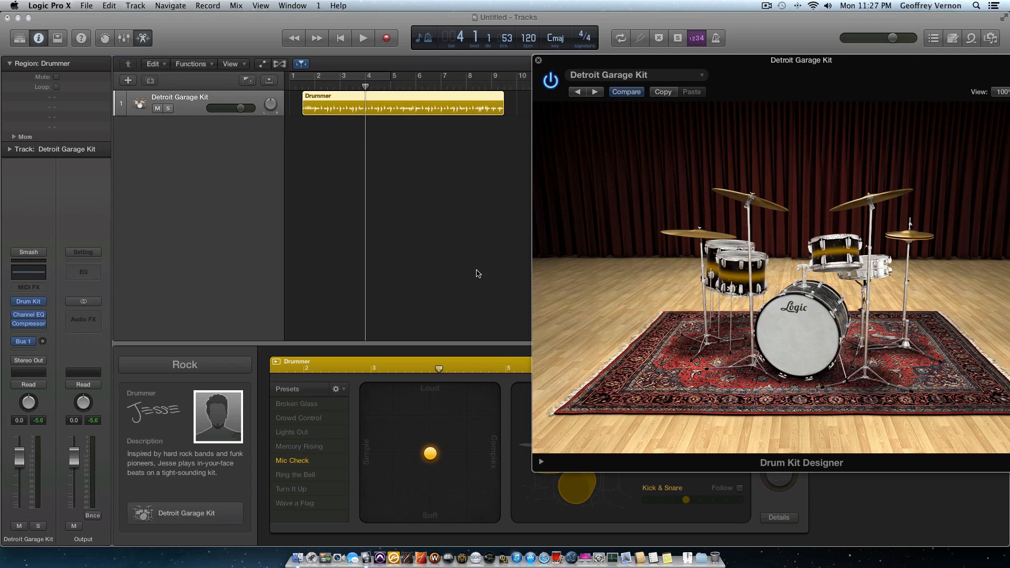
left_click(686, 74)
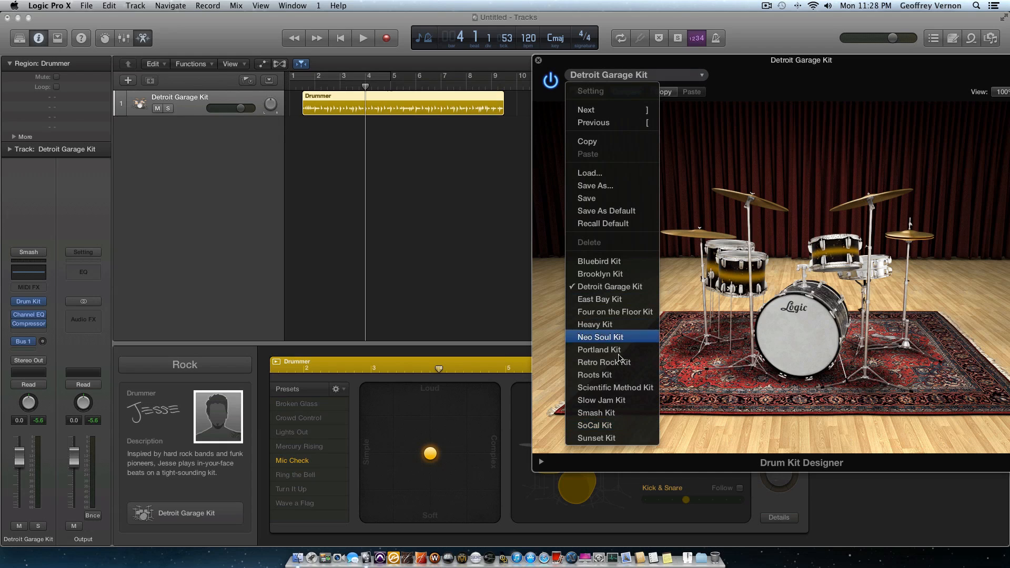
left_click(622, 430)
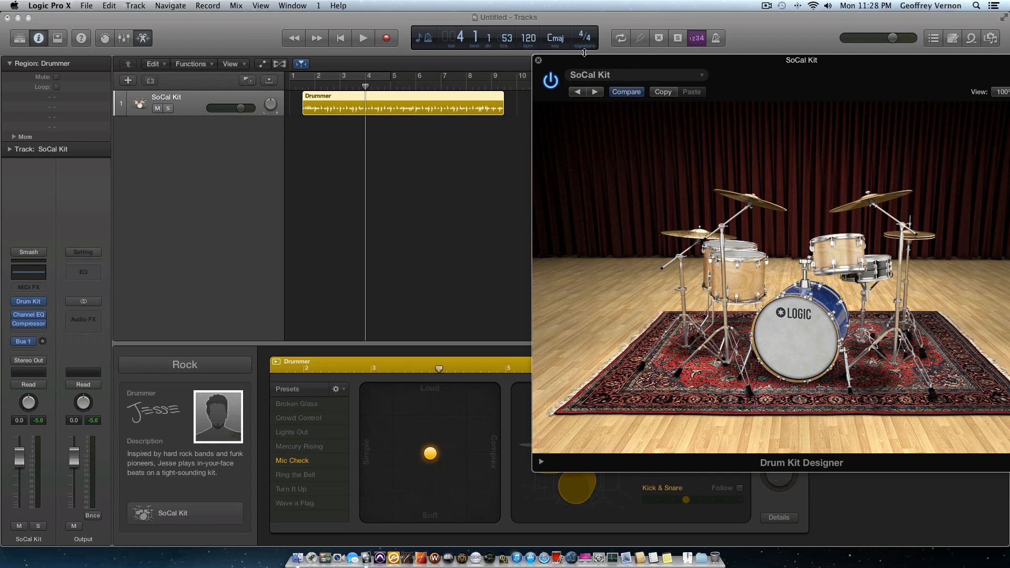
left_click(539, 61)
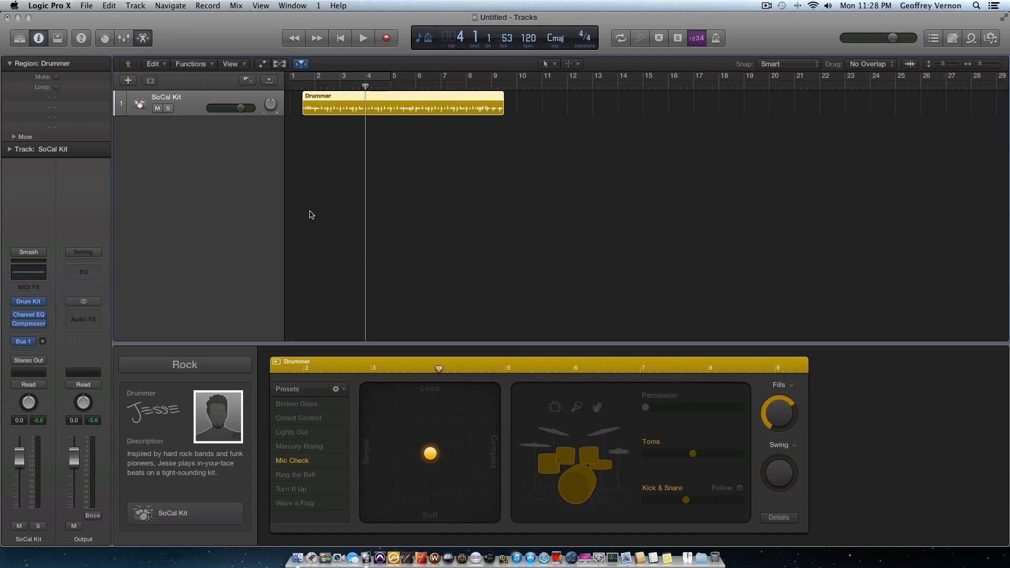
- Play the region from bar 1 with the SoCal Kit and reduce the fills amount during playback, stopping in bar 9
left_click(290, 76)
key("space")
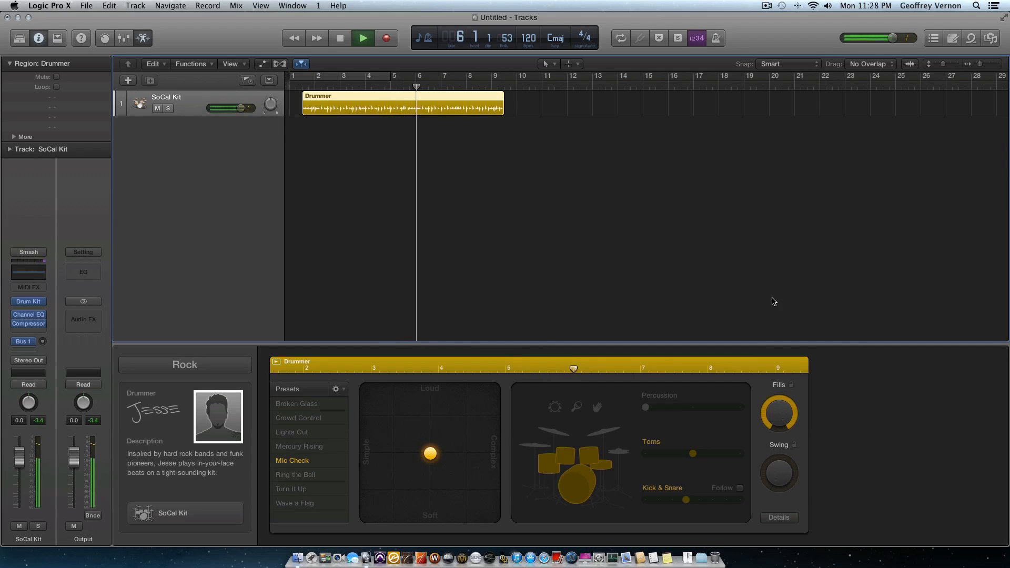
left_click(791, 384)
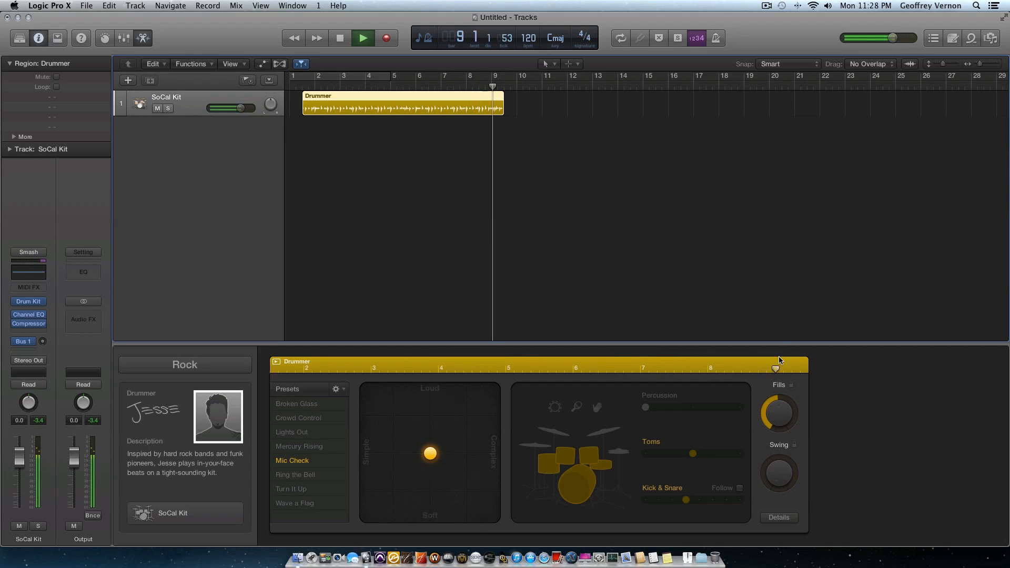
key("space")
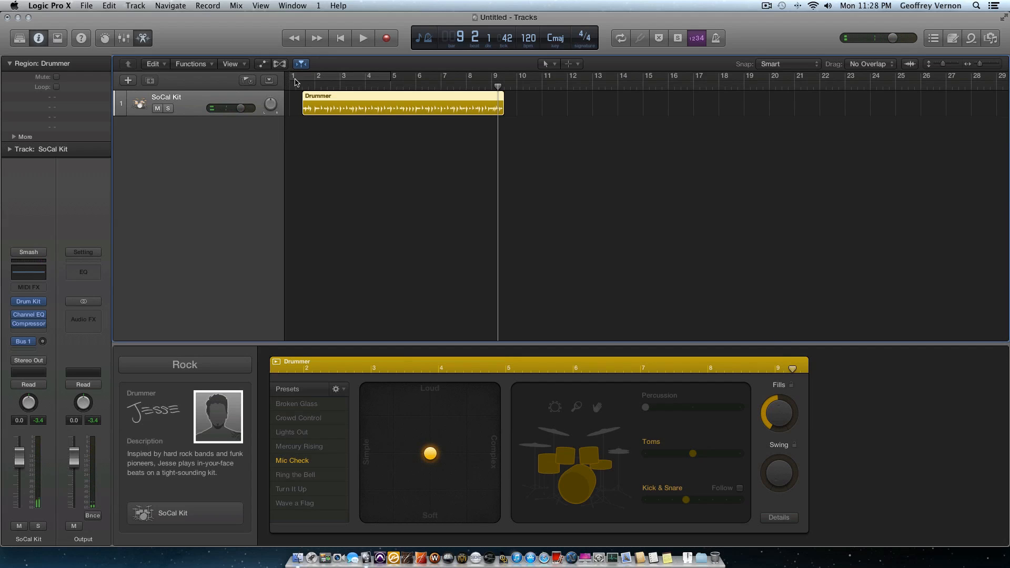
- Move the region's feel to the Simple edge at medium loudness and play from bar 1 into bar 2
left_click(295, 81)
mouse_move(236, 436)
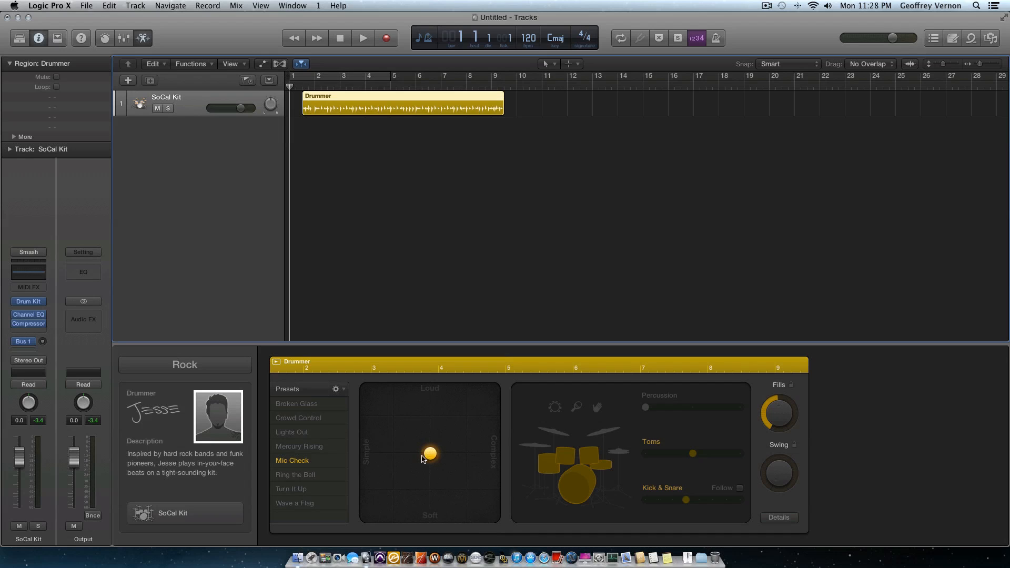
left_click_drag(424, 458, 367, 457)
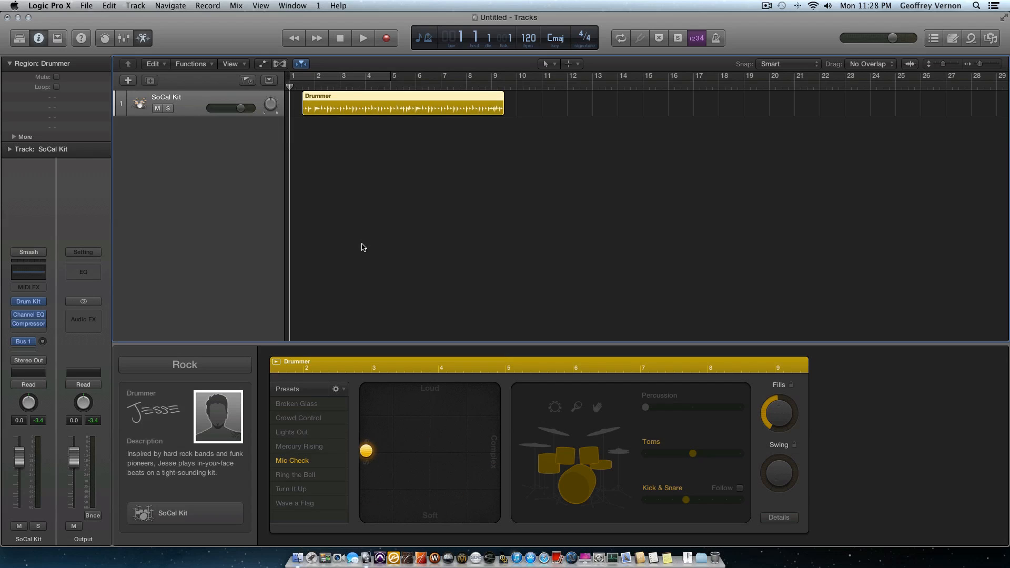
key("space")
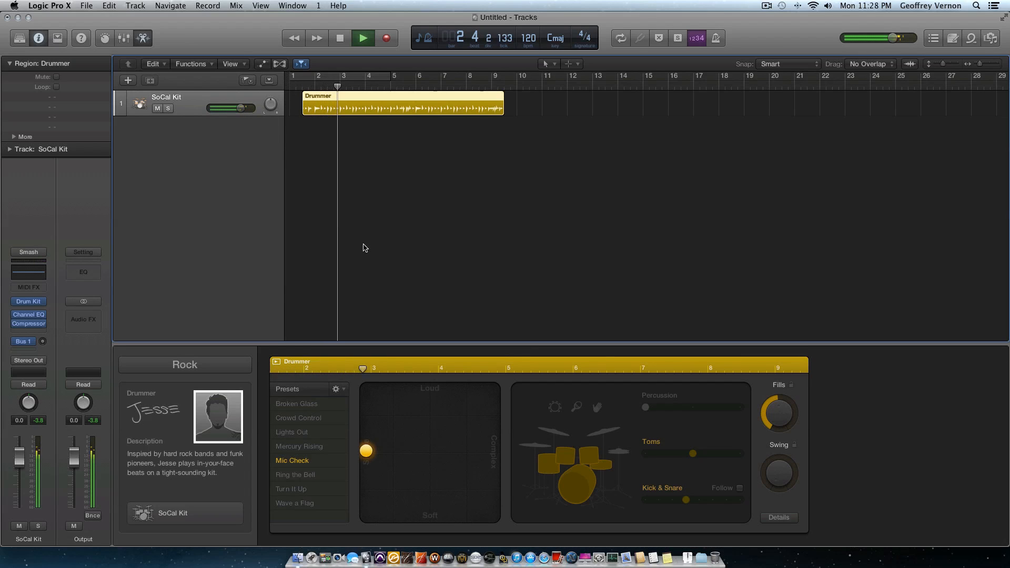
key("space")
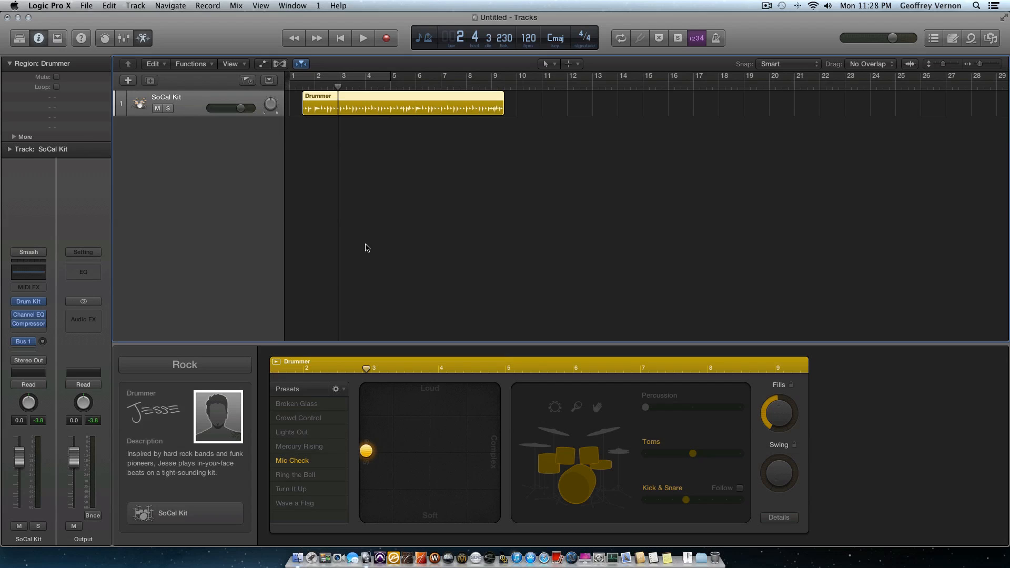
- Delete the Drummer region and create a new one starting at bar 1
key("Delete")
left_click(290, 88)
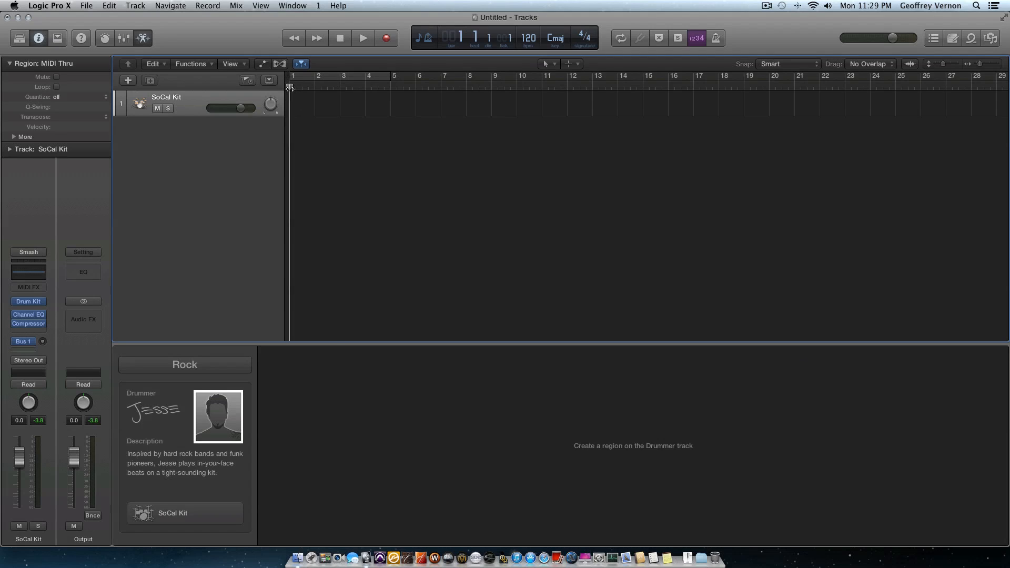
right_click(303, 114)
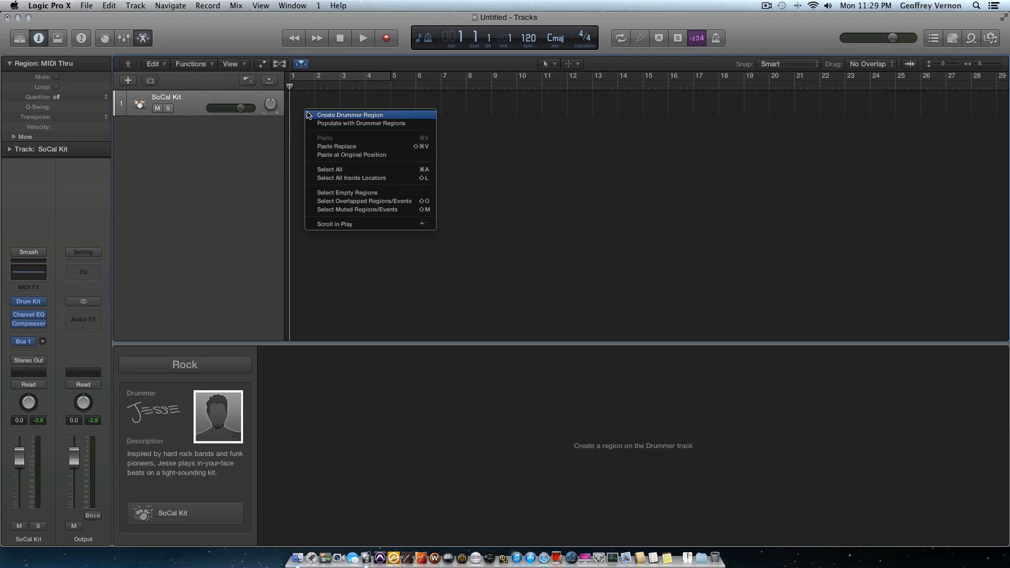
left_click(355, 114)
- Create a second Drummer region directly after the first, starting at bar 9, and clear the selection
right_click(530, 106)
left_click(552, 110)
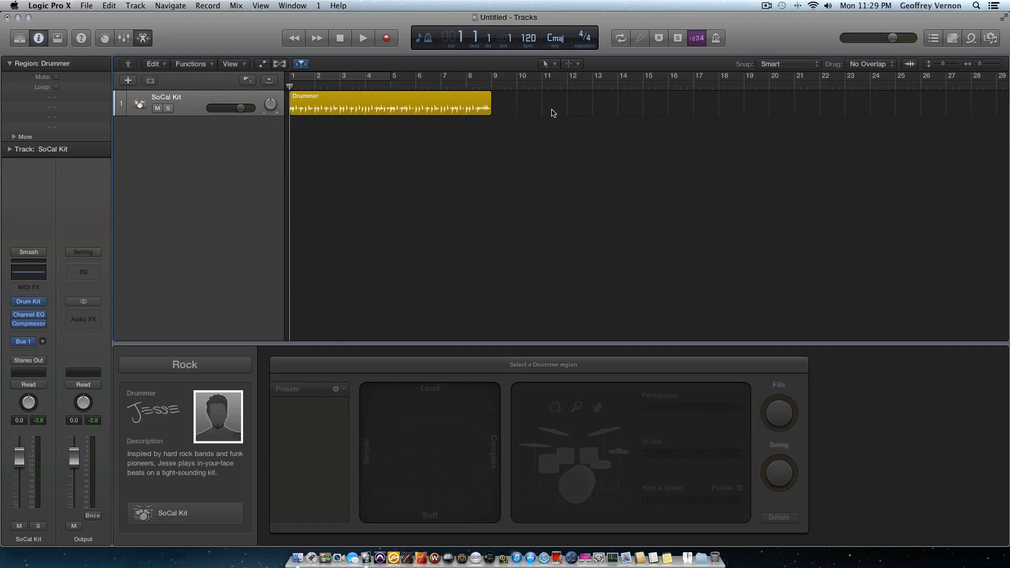
left_click_drag(548, 108, 529, 150)
left_click(366, 174)
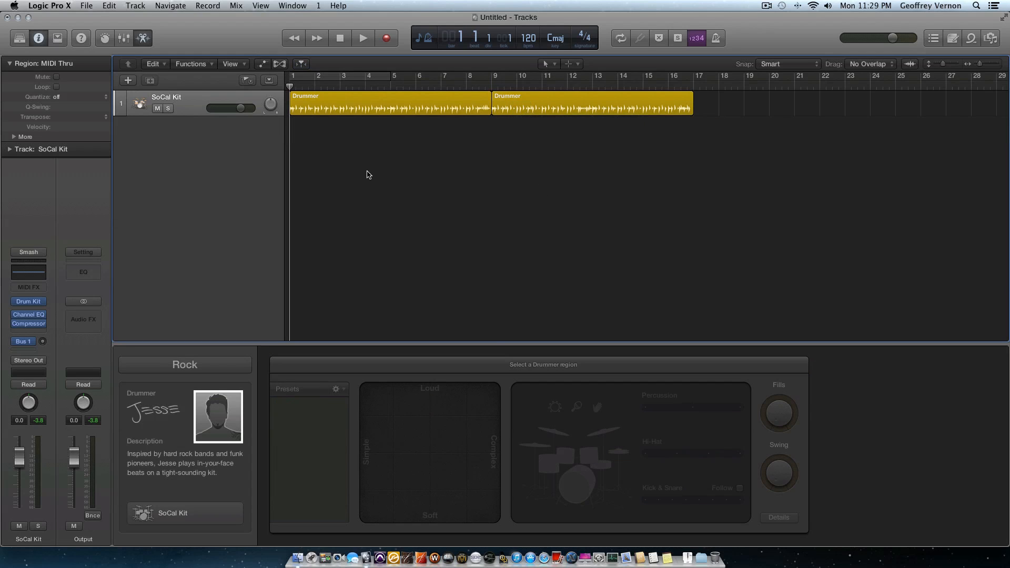
- Select only the first Drummer region and change the track's drummer to Kyle, accepting the drummer change
left_click(228, 97)
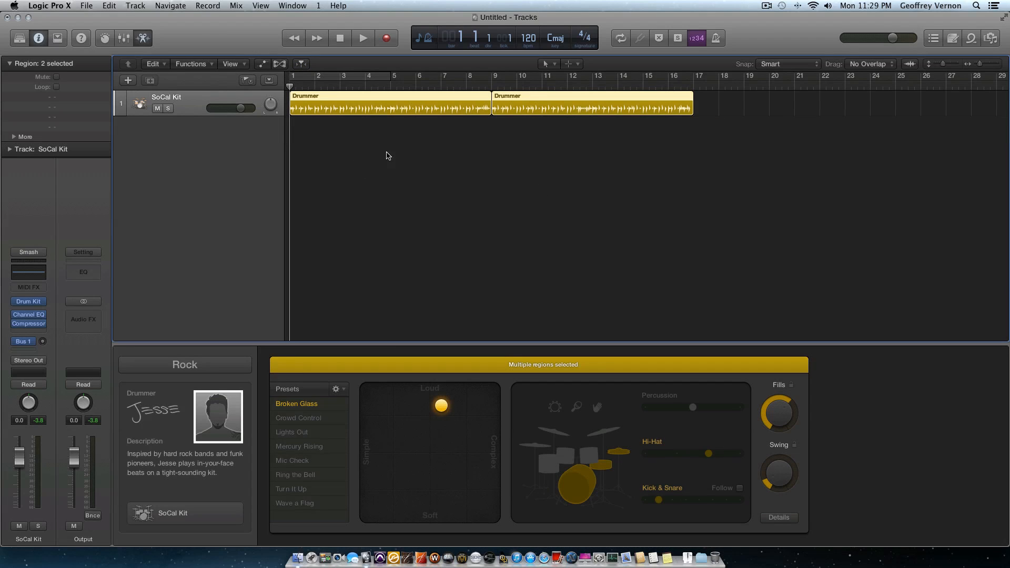
left_click(509, 175)
left_click(457, 109)
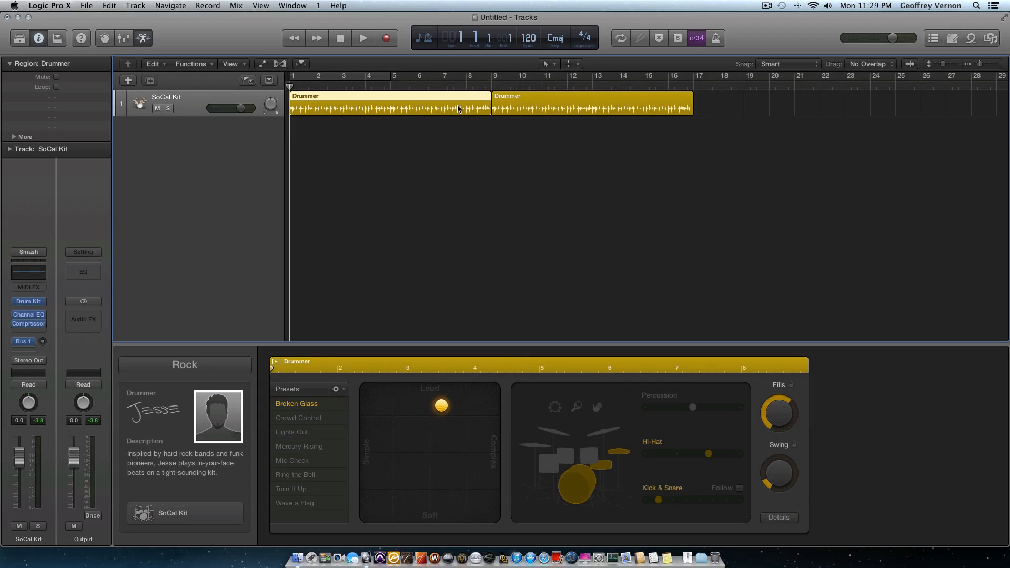
left_click(218, 416)
left_click(170, 409)
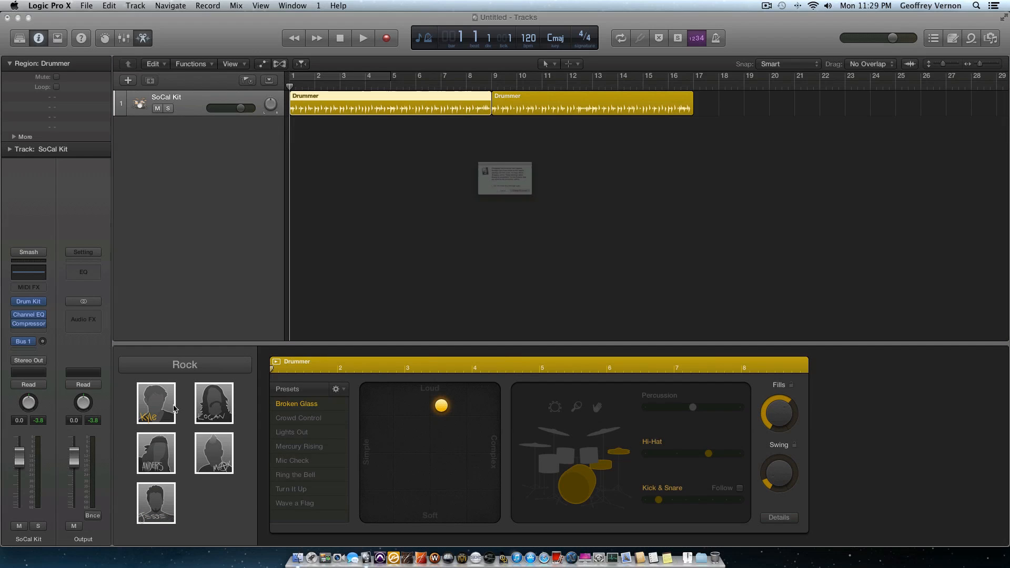
key("Return")
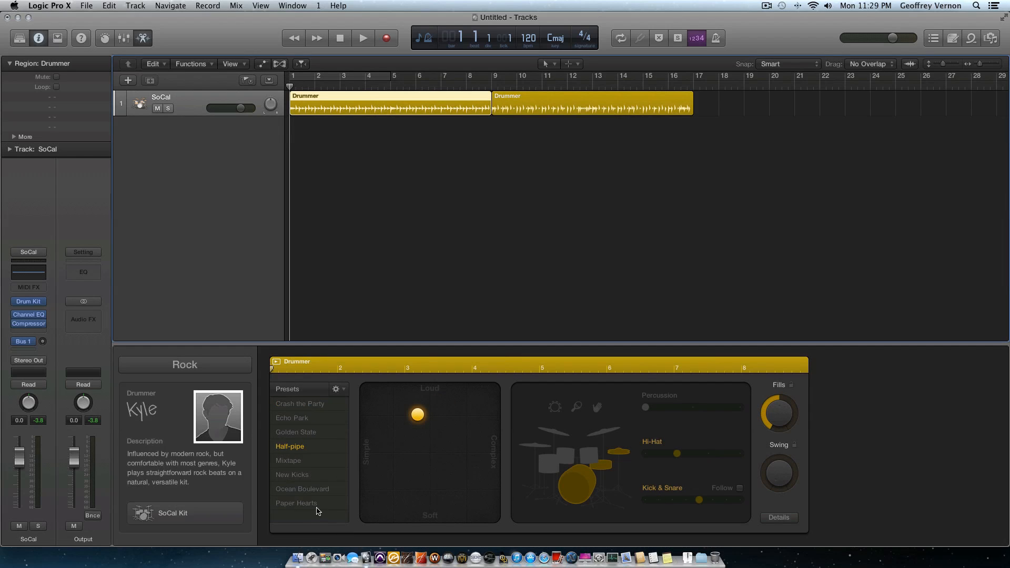
- Make the first region's pattern as loud as possible and fairly simple, and switch it from hi-hat to toms
left_click_drag(417, 416, 370, 384)
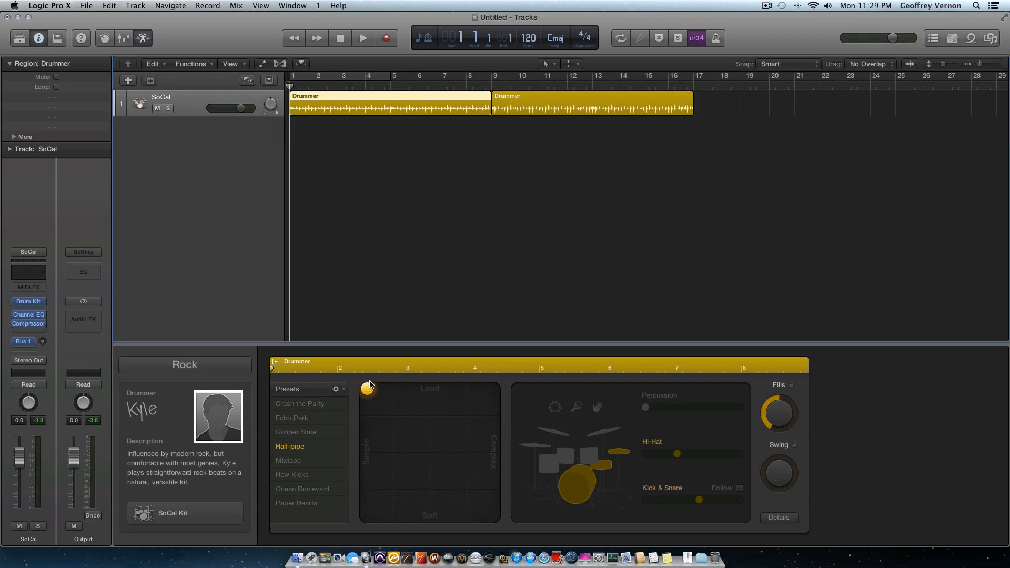
left_click(581, 459)
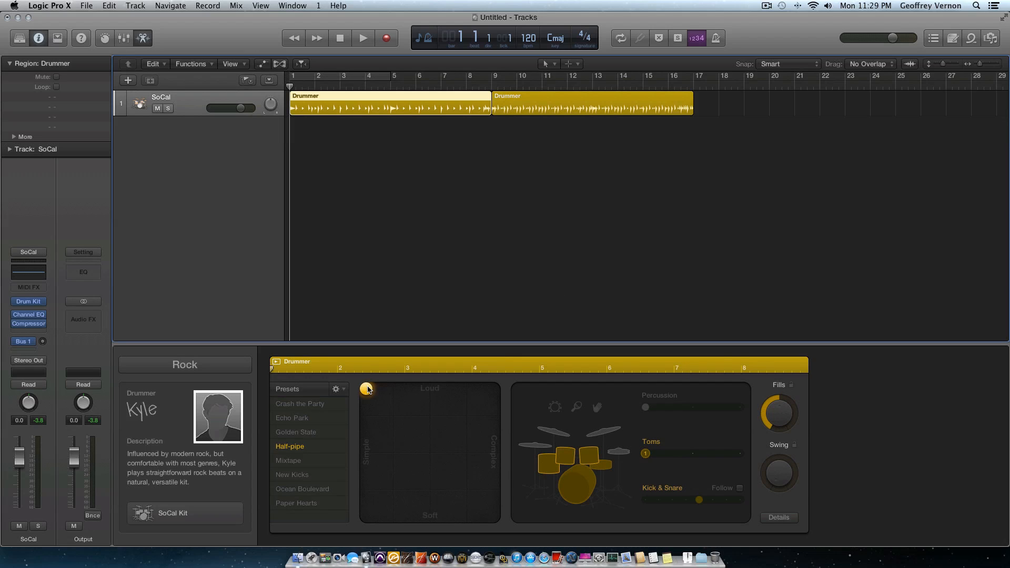
left_click_drag(368, 390, 415, 378)
- Set the second region's feel to fully loud and complex, and switch its pattern to the hi-hat
left_click(529, 102)
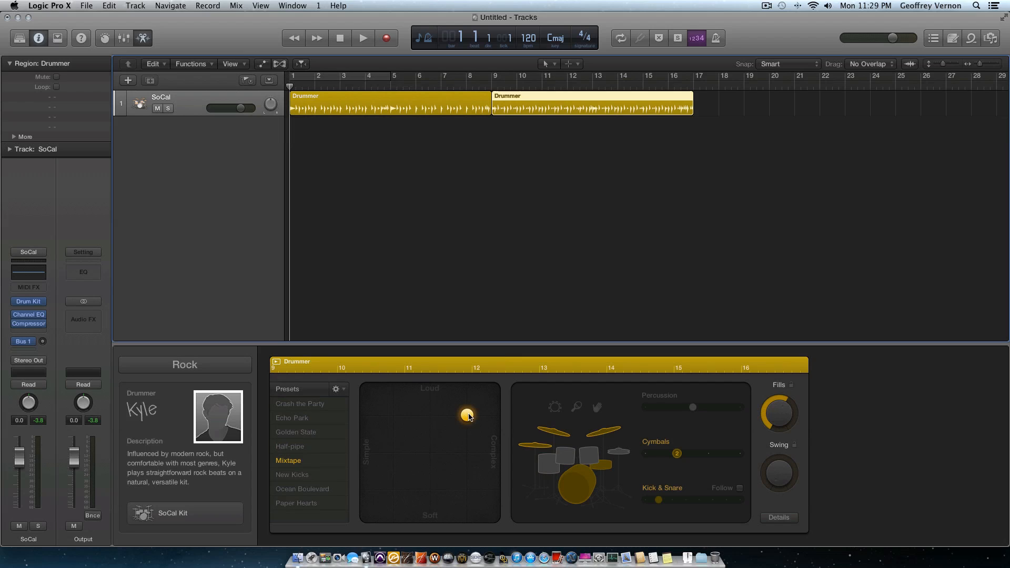
left_click_drag(469, 417, 514, 371)
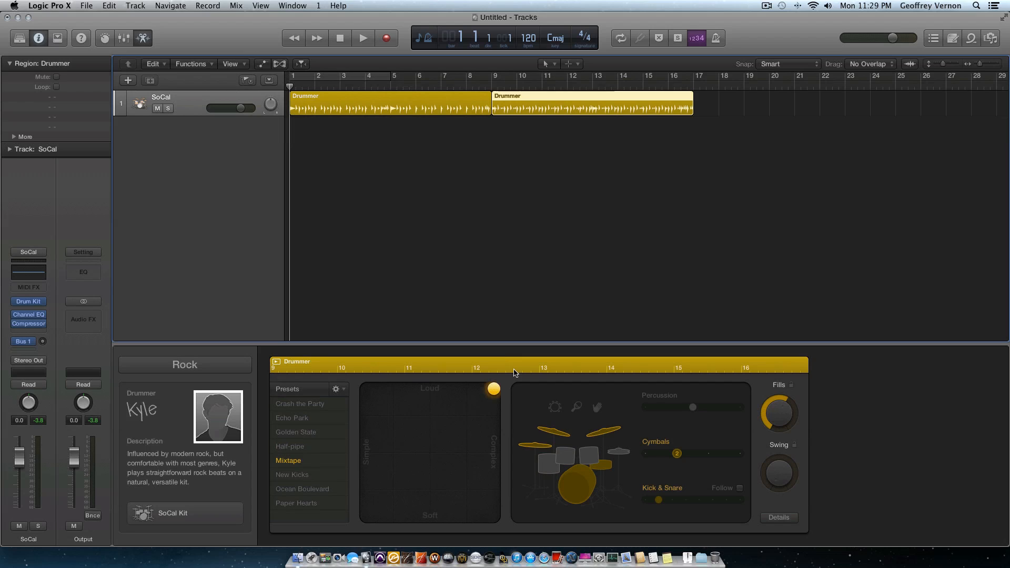
left_click(621, 454)
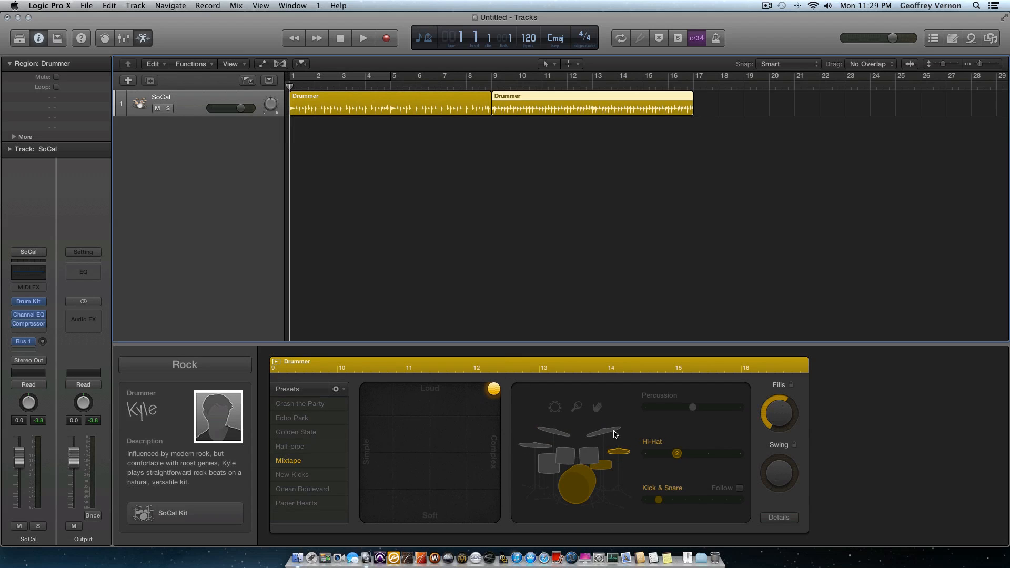
- Switch the second region's pattern from the hi-hat to the cymbals, and compare its settings with the first region's
left_click(612, 431)
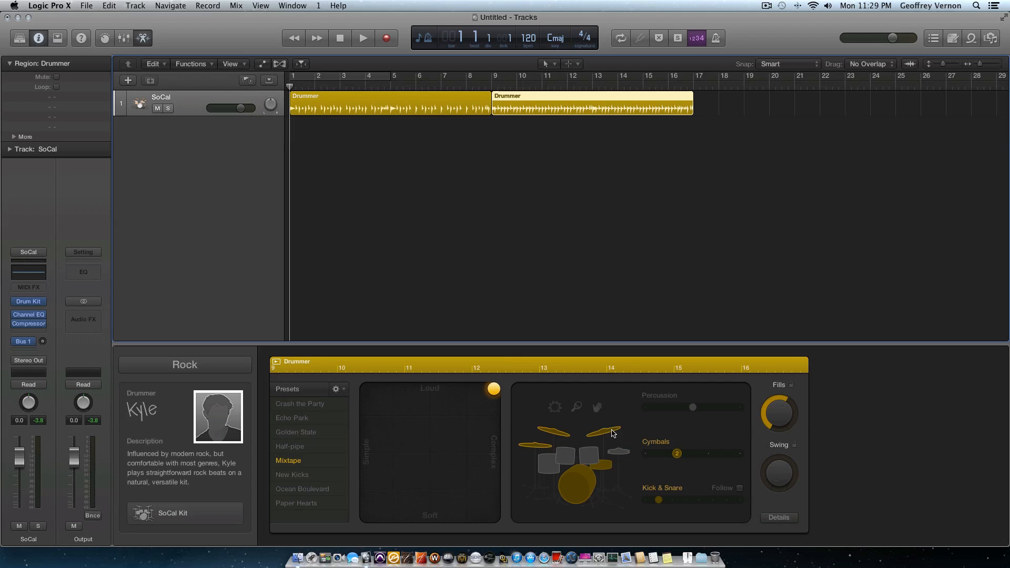
left_click(355, 139)
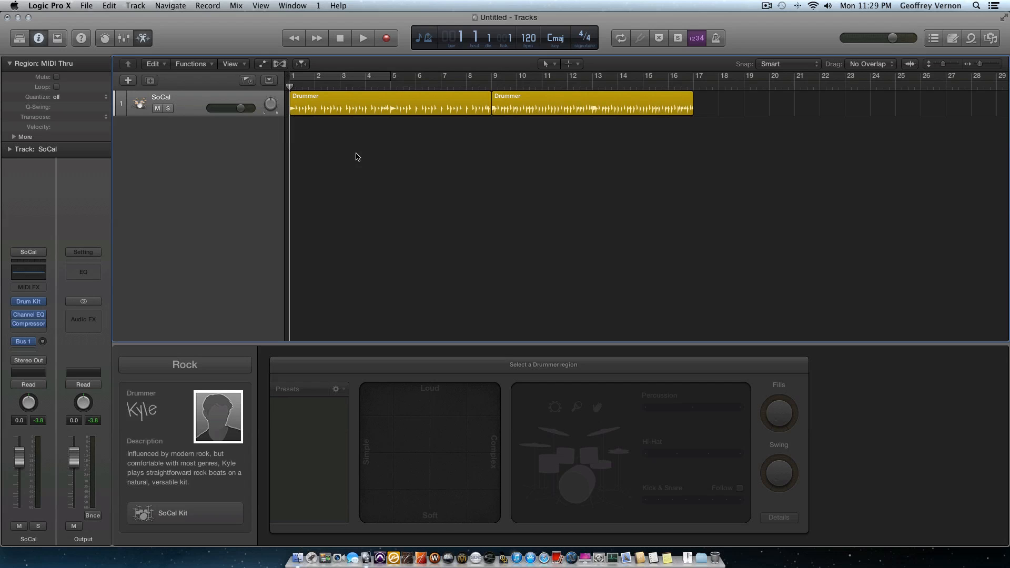
left_click(424, 97)
left_click(542, 99)
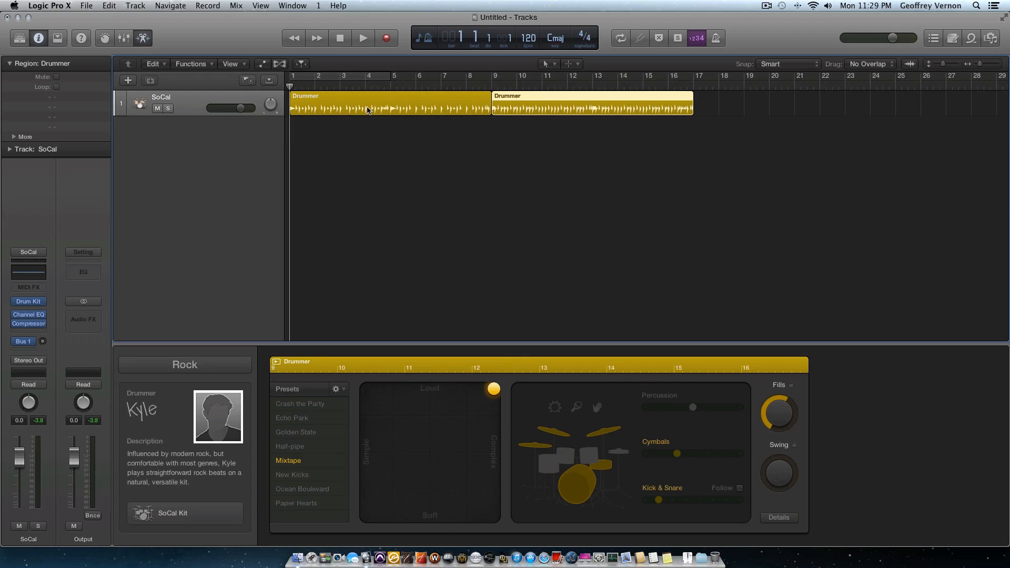
left_click(368, 110)
left_click(494, 110)
left_click(489, 111)
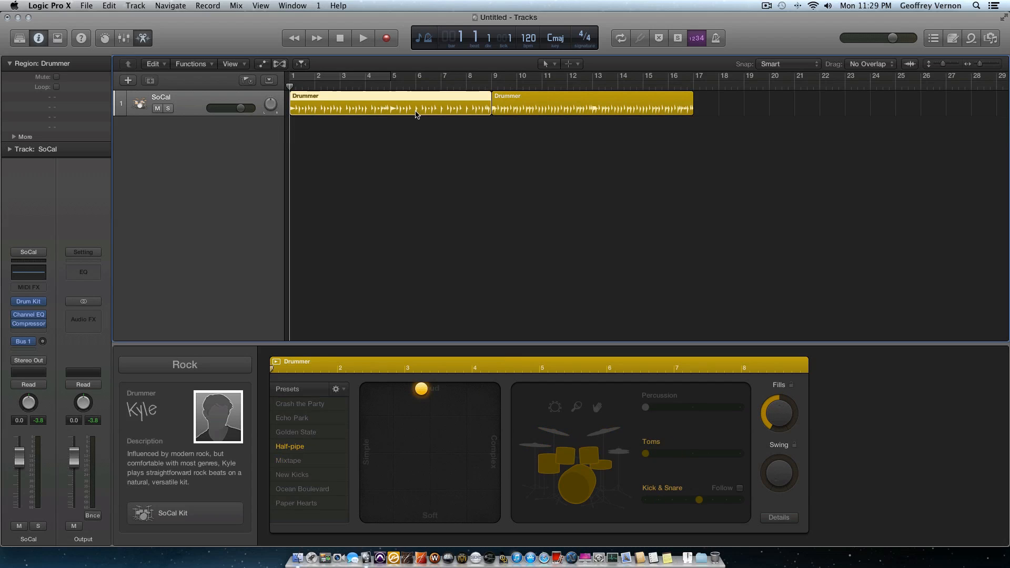
- During playback, set the first region's toms to variation 2 and make its feel slightly more complex, finishing with the playhead near the start
left_click(396, 223)
key("space")
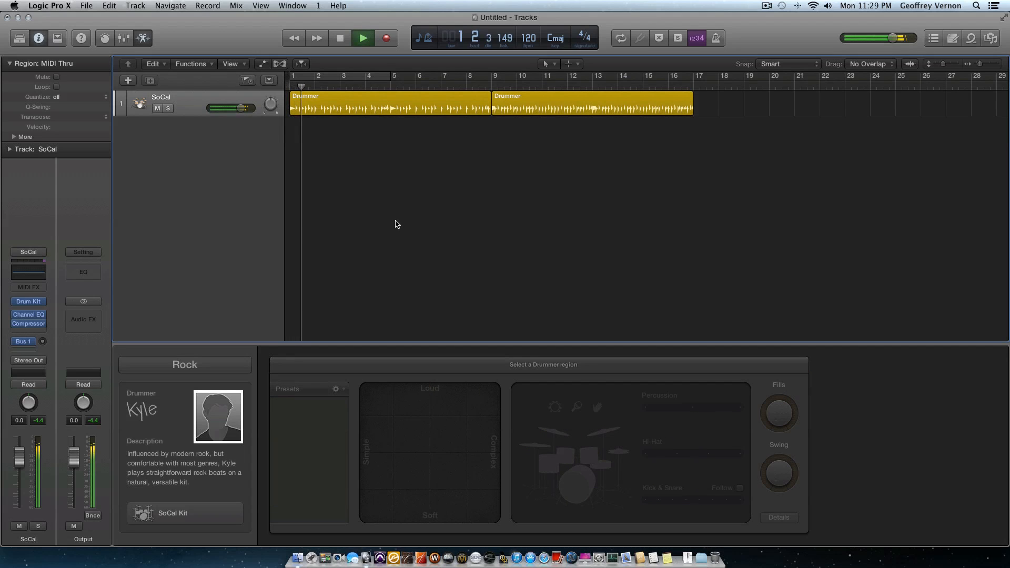
left_click(391, 98)
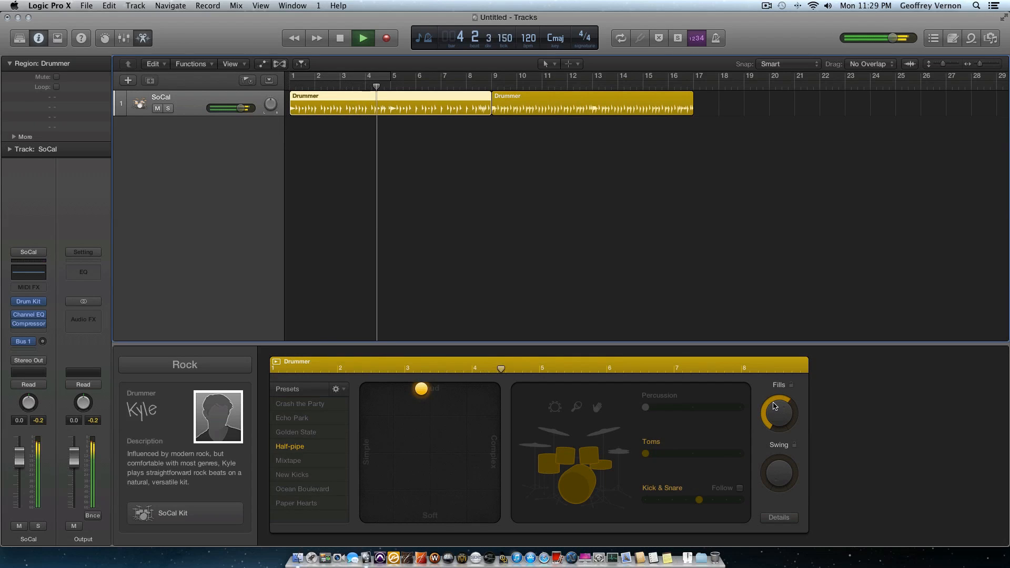
left_click(694, 453)
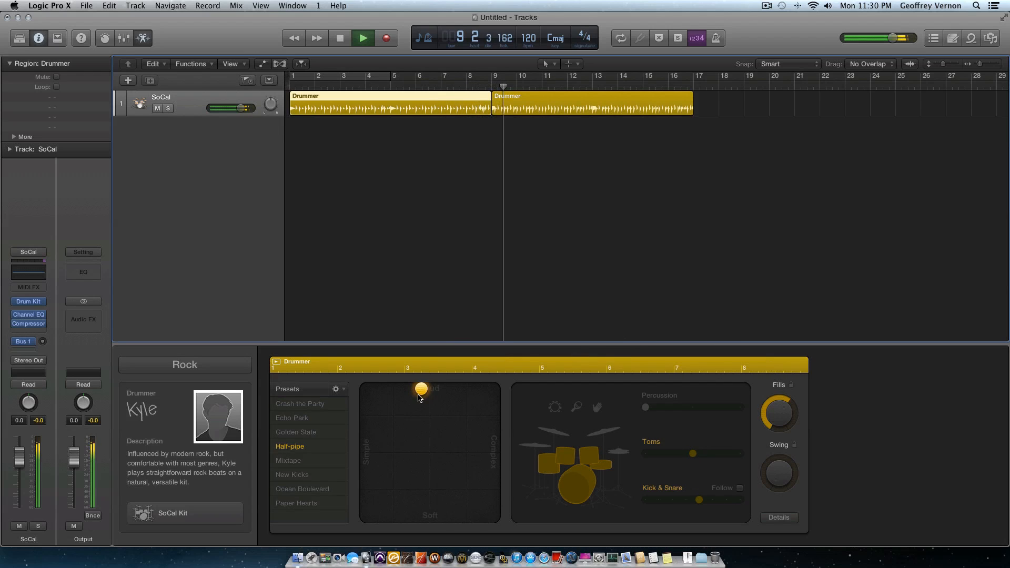
left_click_drag(421, 391, 429, 393)
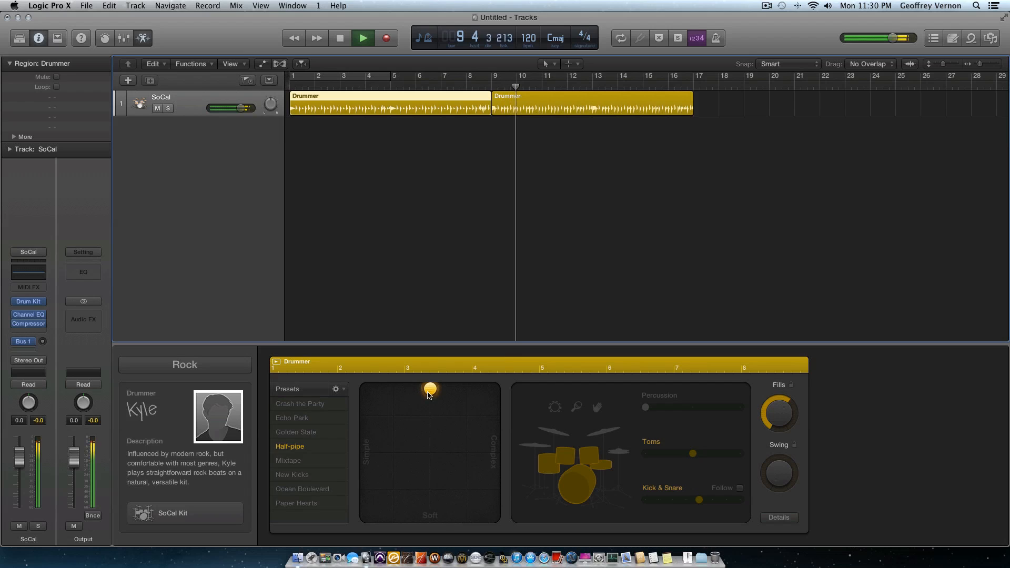
key("space")
left_click(407, 229)
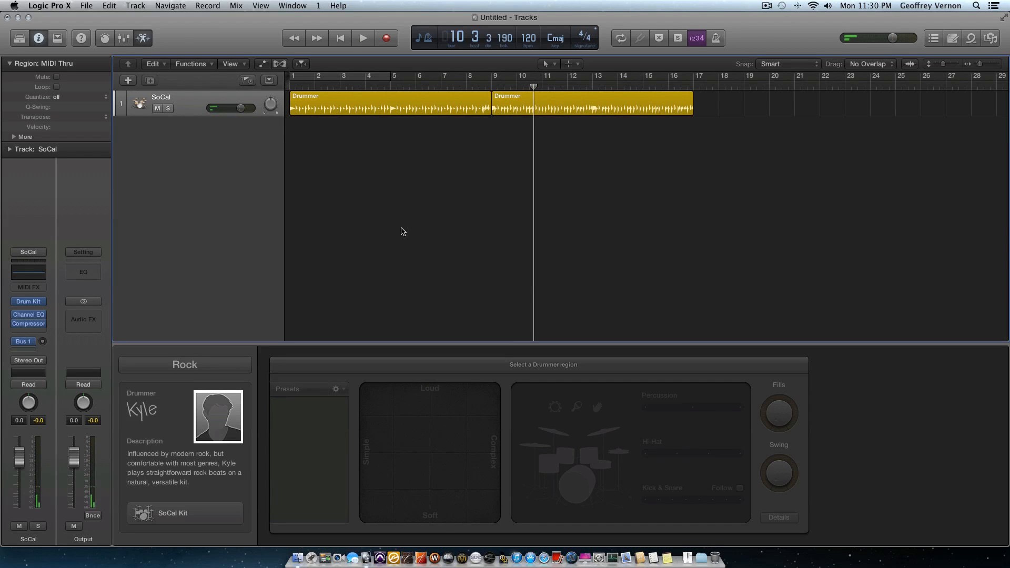
key("Return")
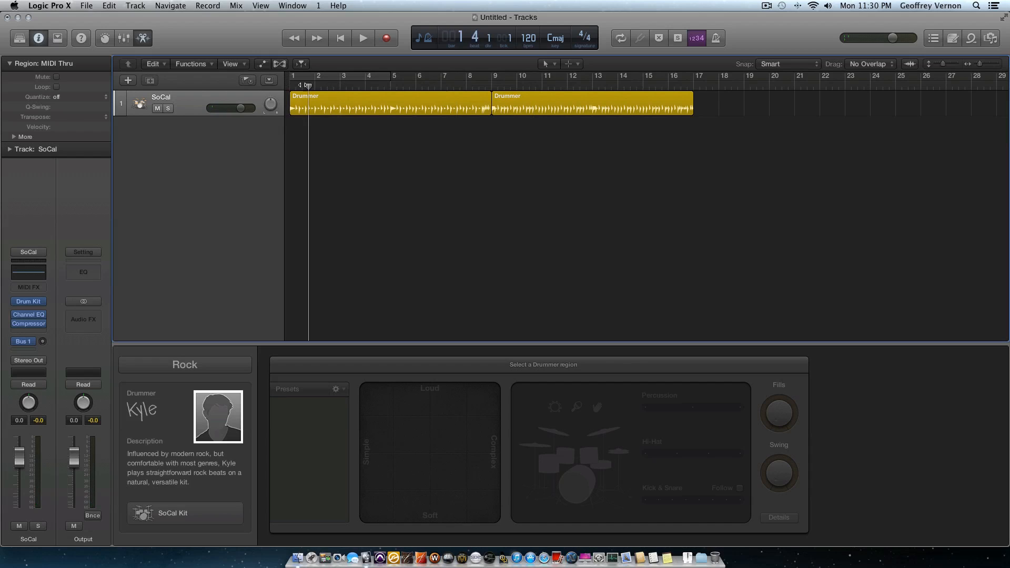
- Audition the double-time kick and snare pattern on the first region, settling on the half-time variation
left_click(426, 109)
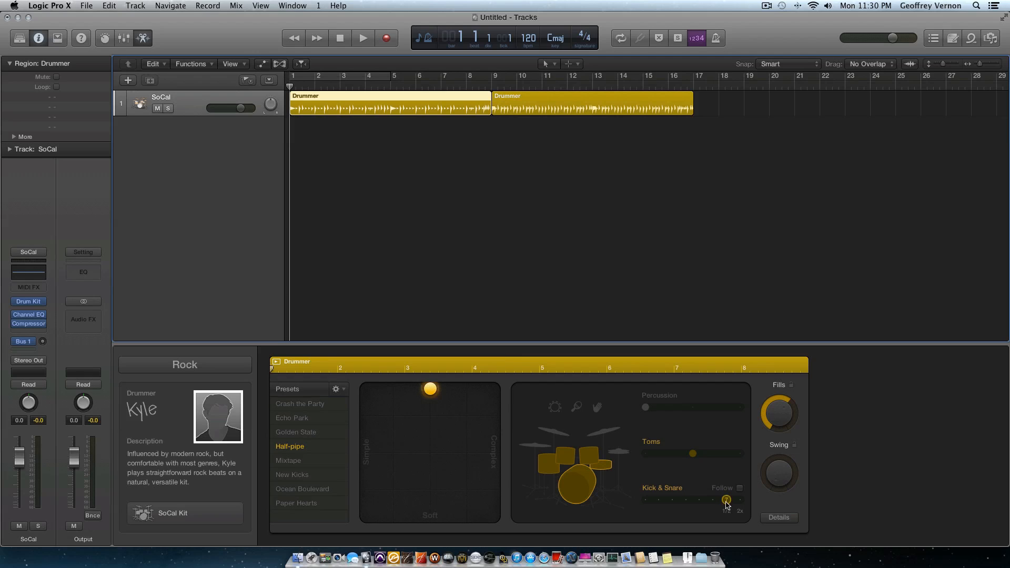
key("space")
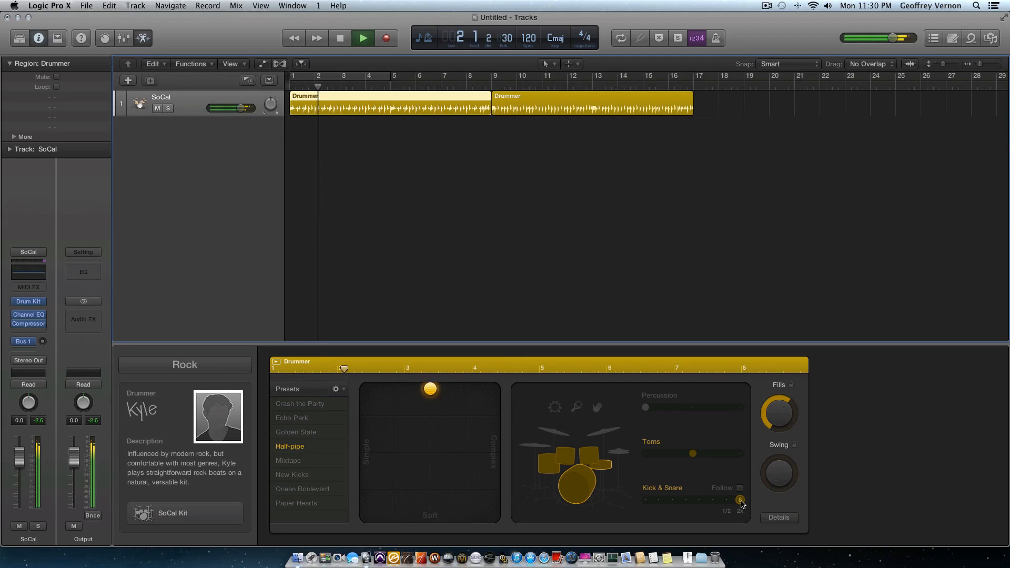
key("space")
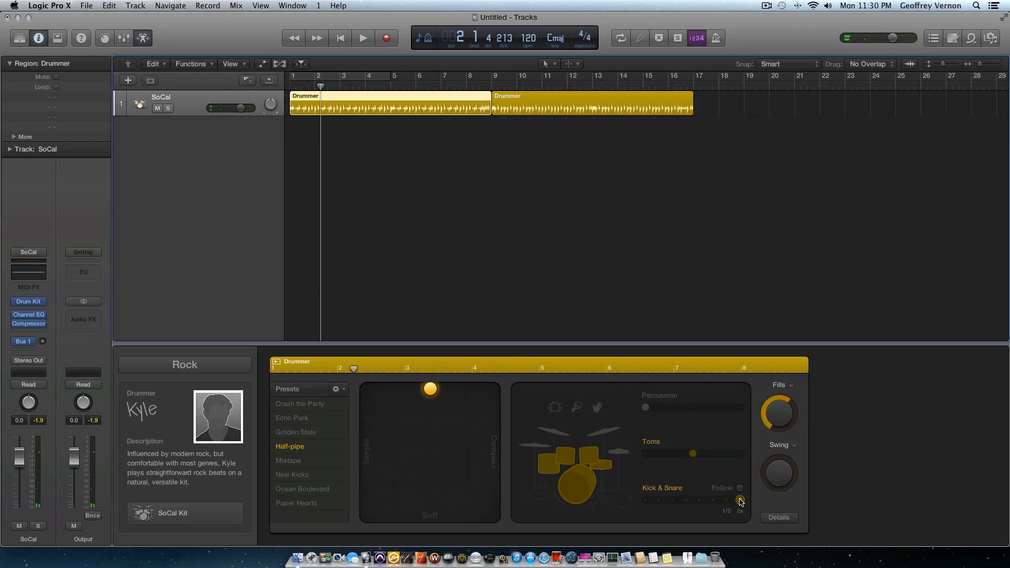
- Set the second region's kick and snare to half-time, play the part, and return the playhead to the start
left_click(580, 110)
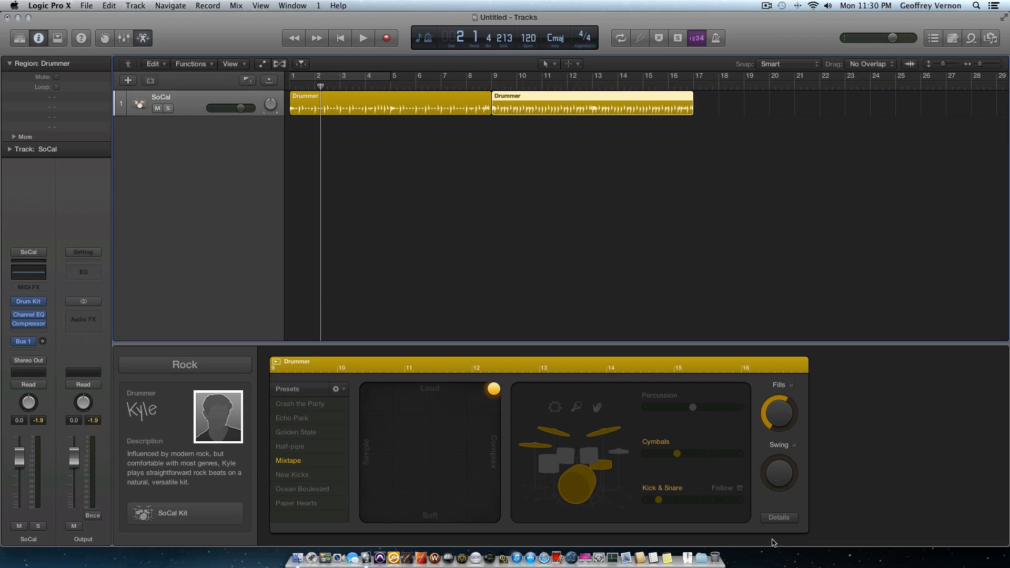
left_click(494, 220)
key("space")
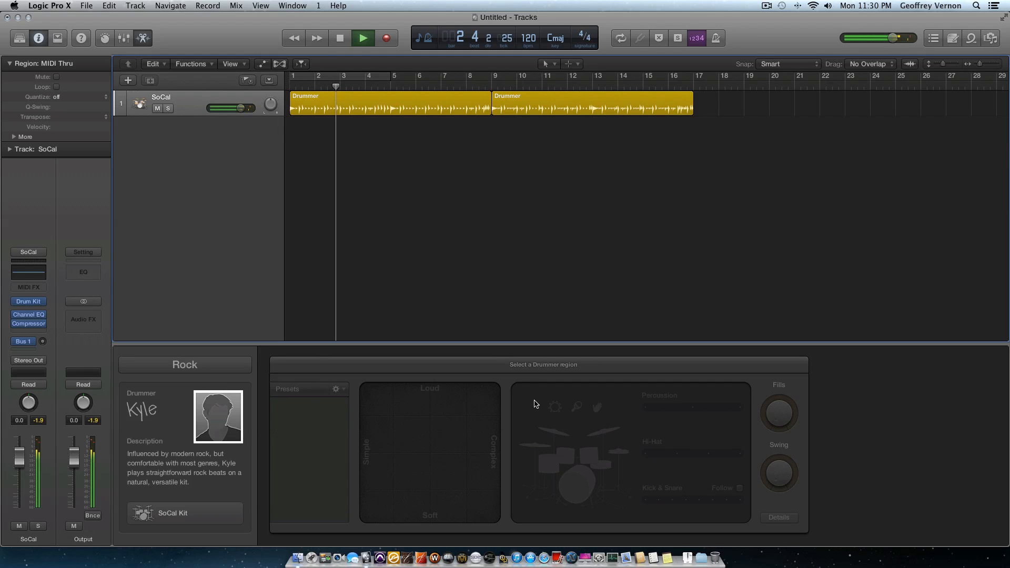
left_click(405, 97)
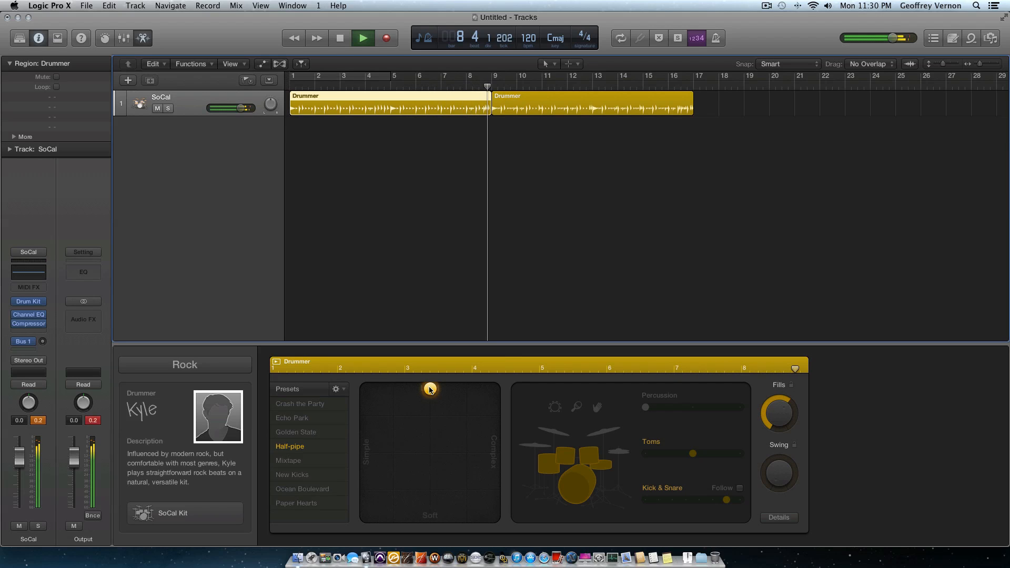
key("space")
left_click(287, 83)
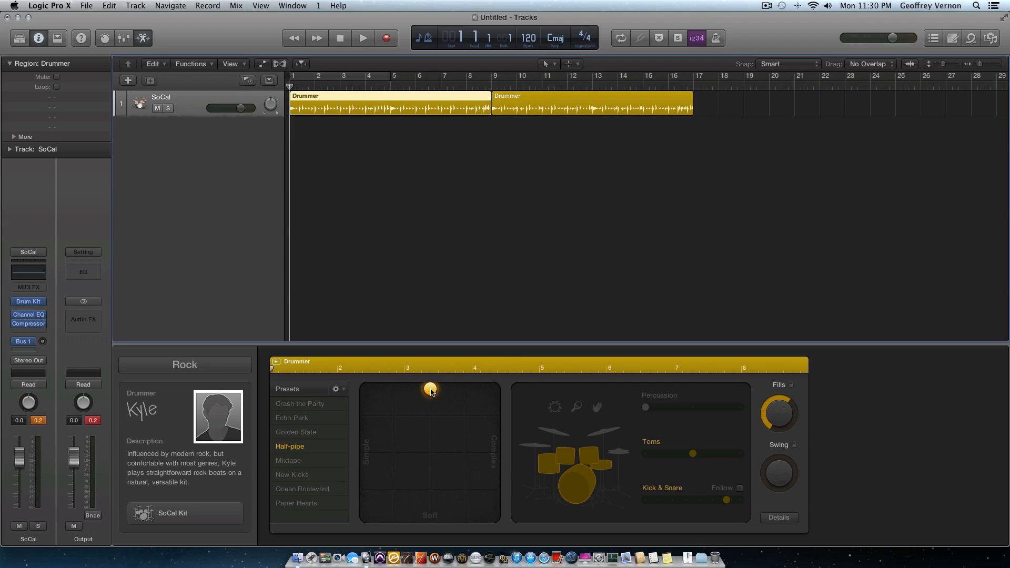
- Make the first region's feel softer and more complex, audition it into the second region, and return the playhead to the start
left_click_drag(431, 393, 467, 433)
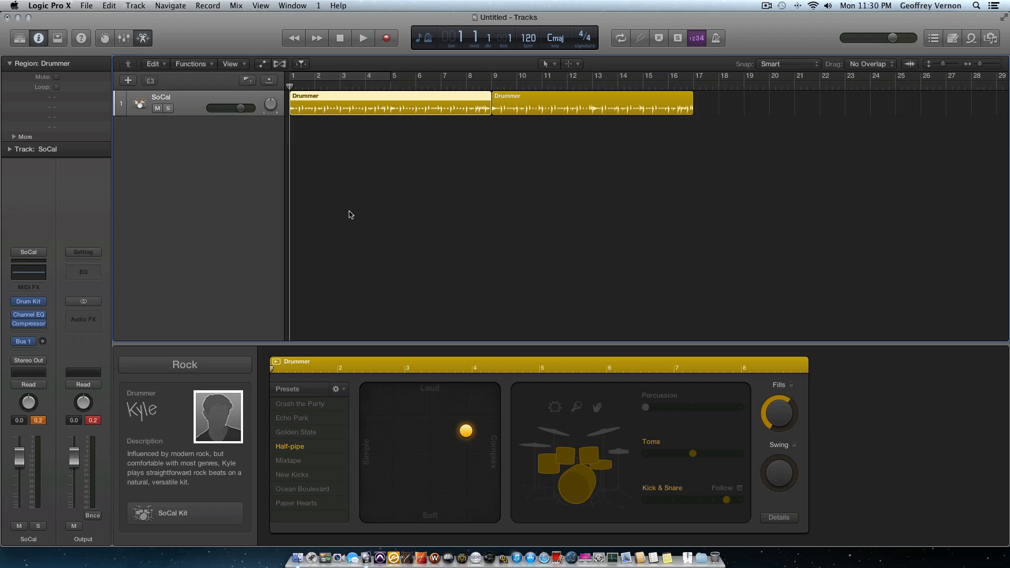
key("space")
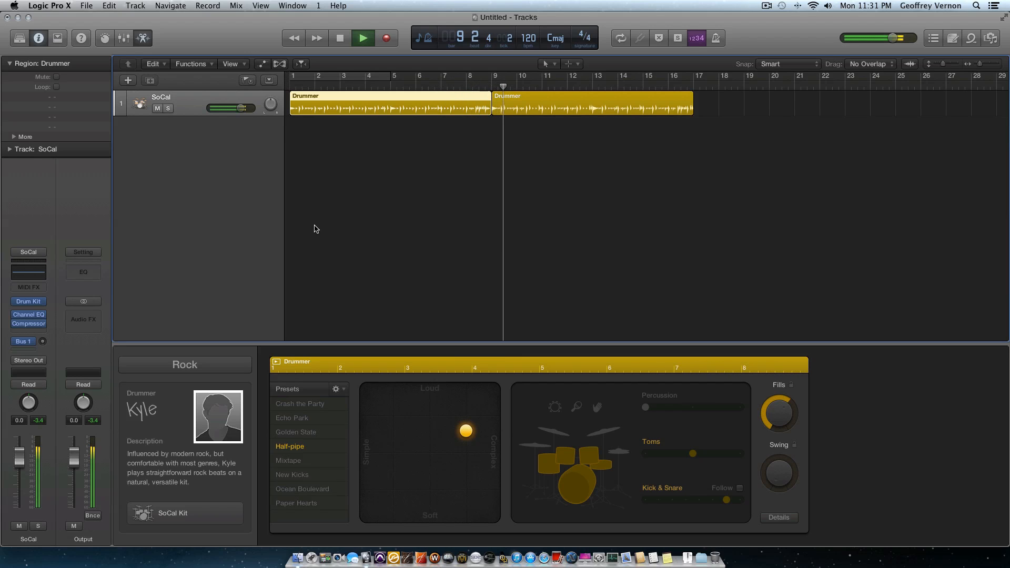
key("space")
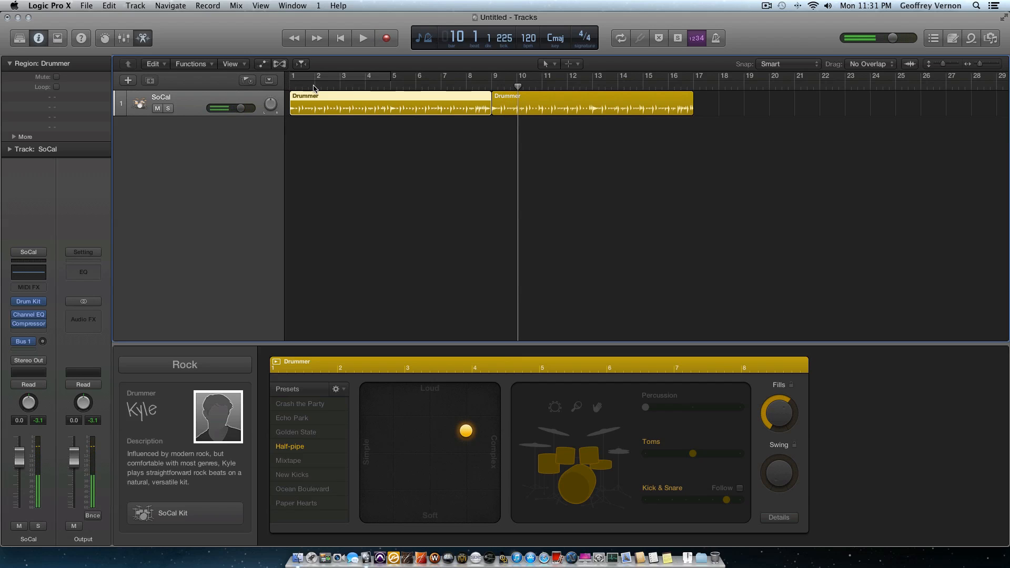
key("Return")
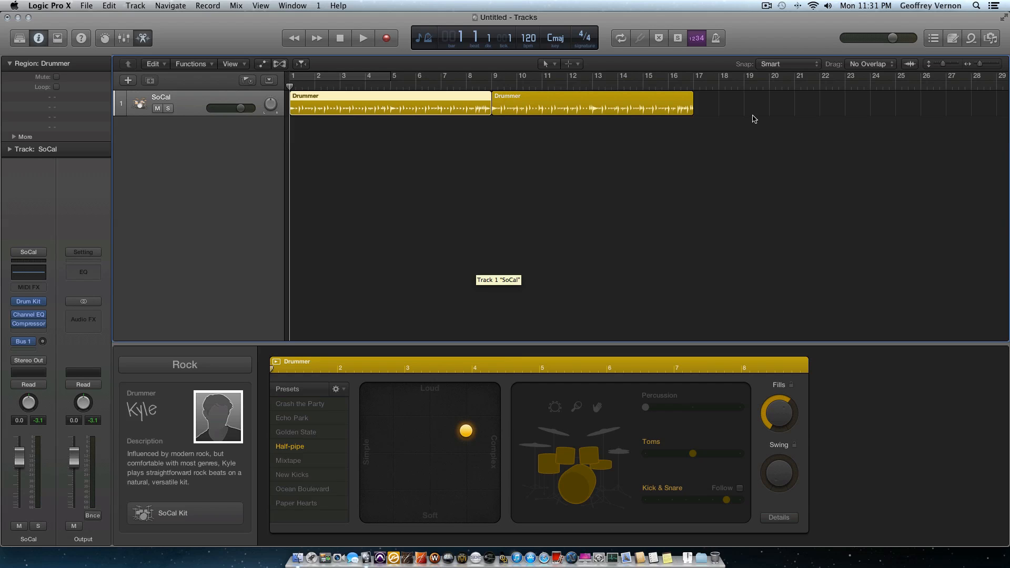
- Try the kick and snare Follow option on the first region, and turn it off again
left_click(558, 249)
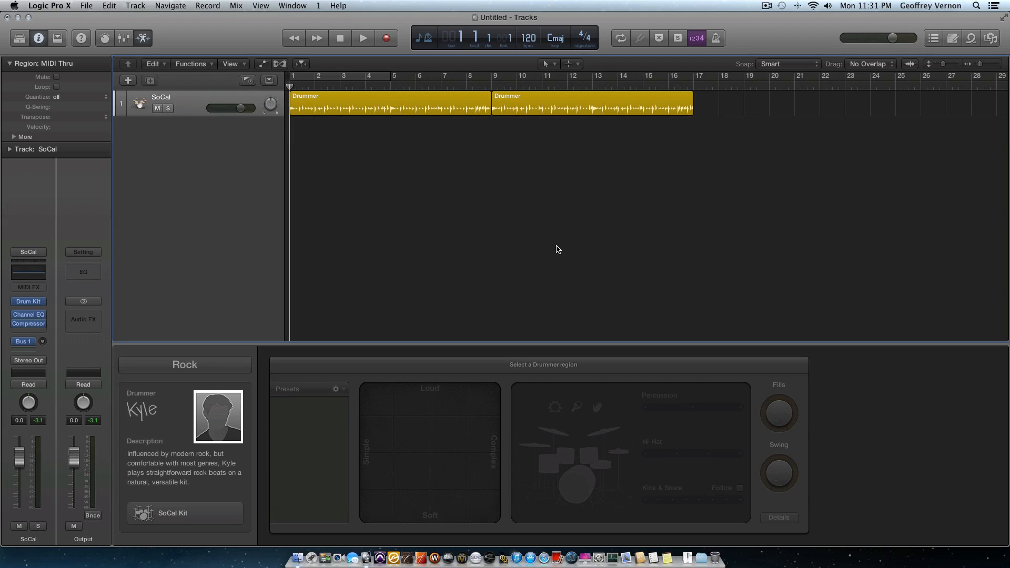
left_click(428, 101)
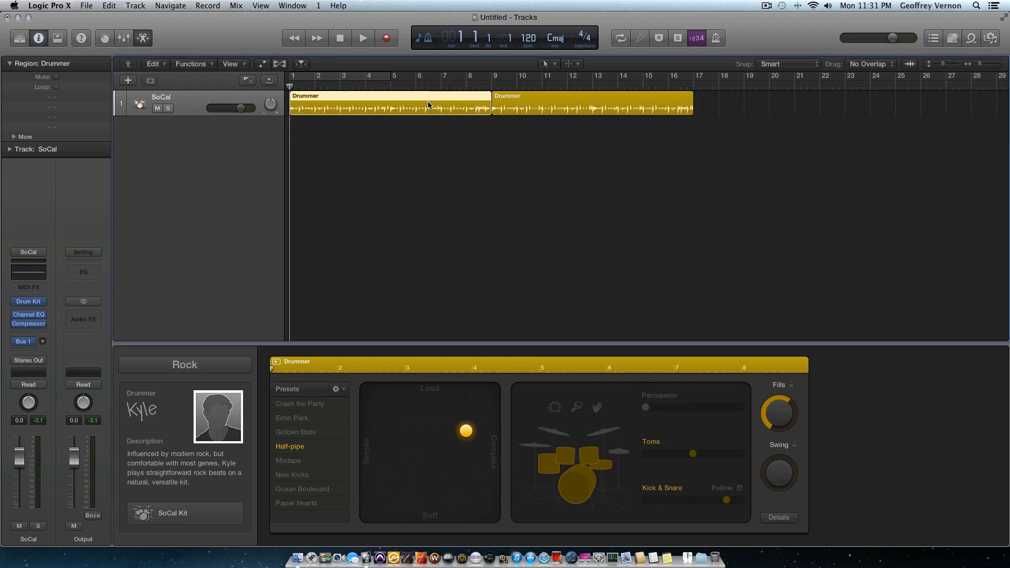
left_click(740, 489)
left_click(689, 498)
left_click(695, 474)
left_click(739, 488)
- Add one new audio track below the Drummer track
key("alt+super+n")
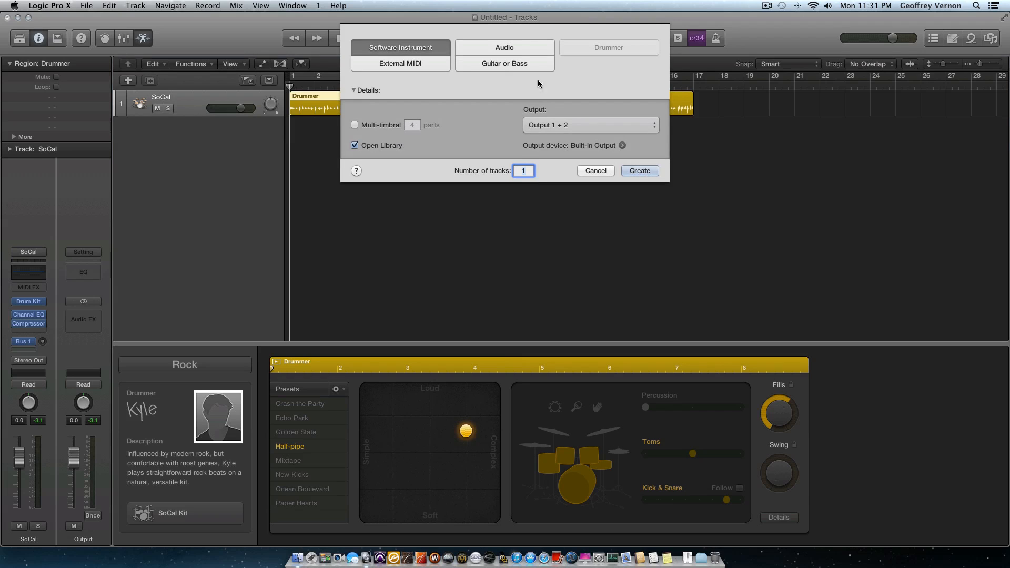
left_click(517, 48)
key("Return")
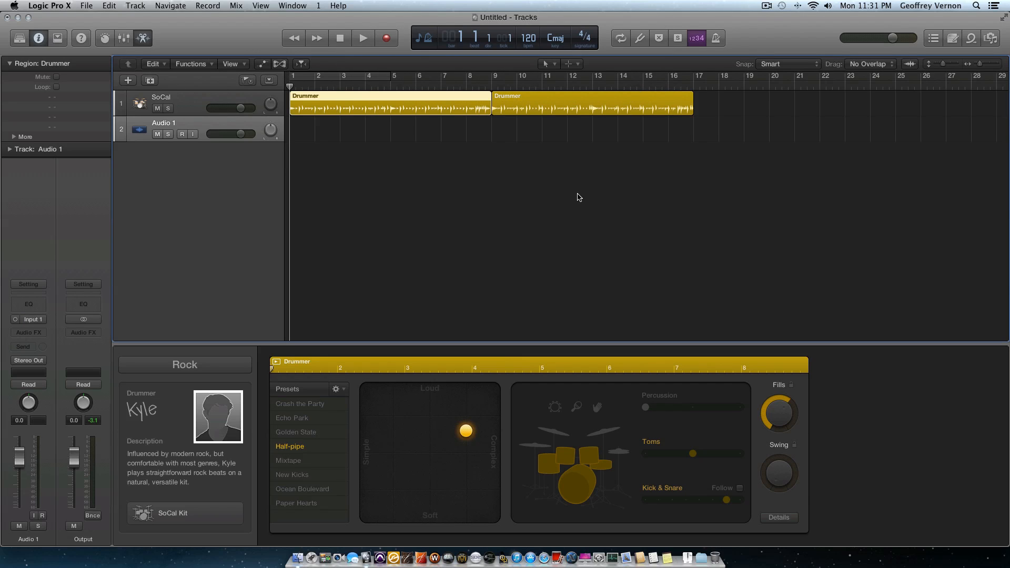
- Check which tracks the first region's kick and snare can follow, and switch Follow back off
left_click(739, 488)
left_click(672, 504)
left_click(671, 502)
left_click(739, 490)
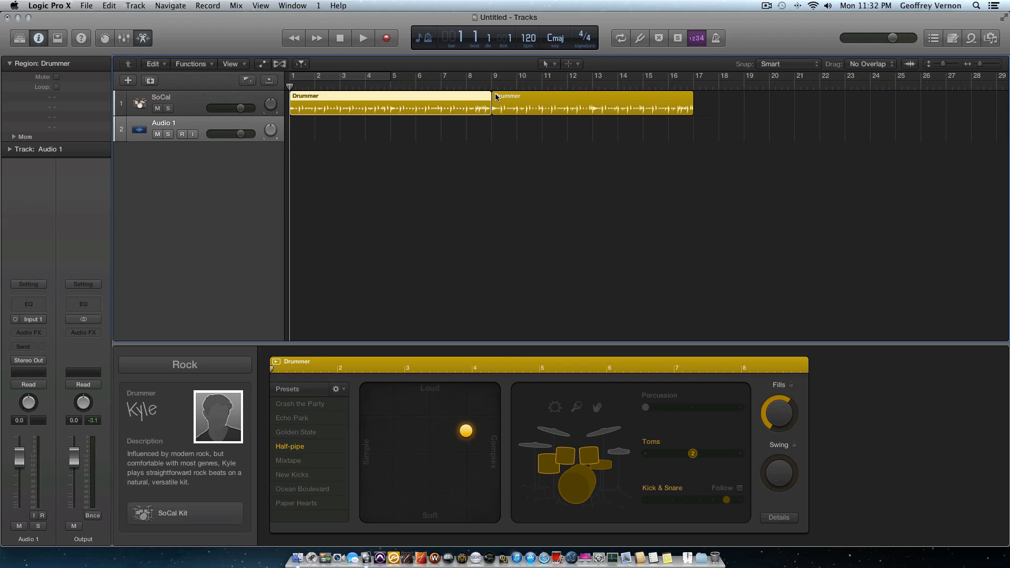
- Apply the Paper Hearts preset to the first region and move its feel to fully complex at medium loudness
left_click(499, 114)
left_click(464, 112)
left_click(298, 504)
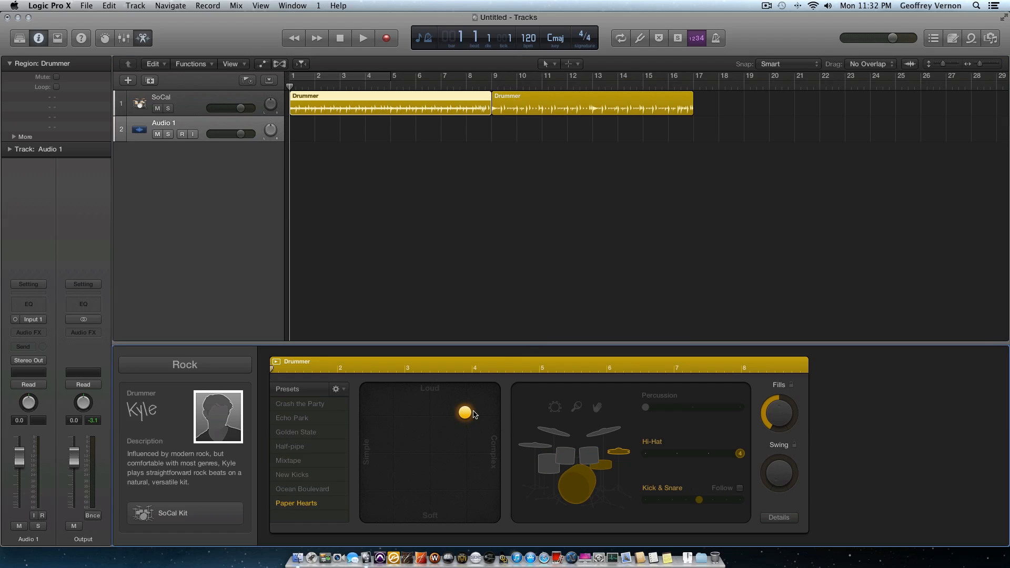
left_click_drag(475, 415, 510, 438)
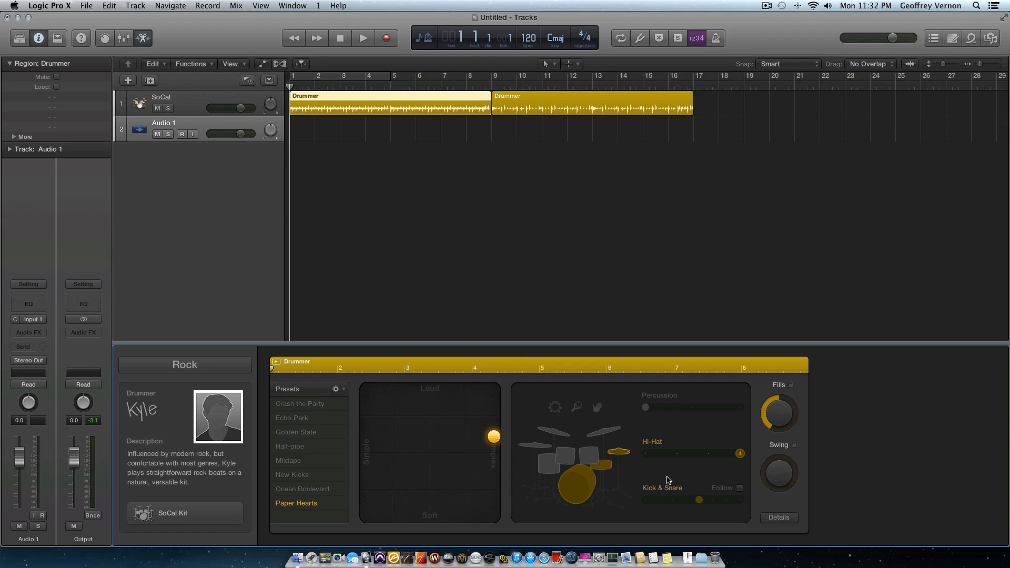
- Switch the first region to toms at variation 2, and set its kick and snare to the half-time pattern
left_click(595, 456)
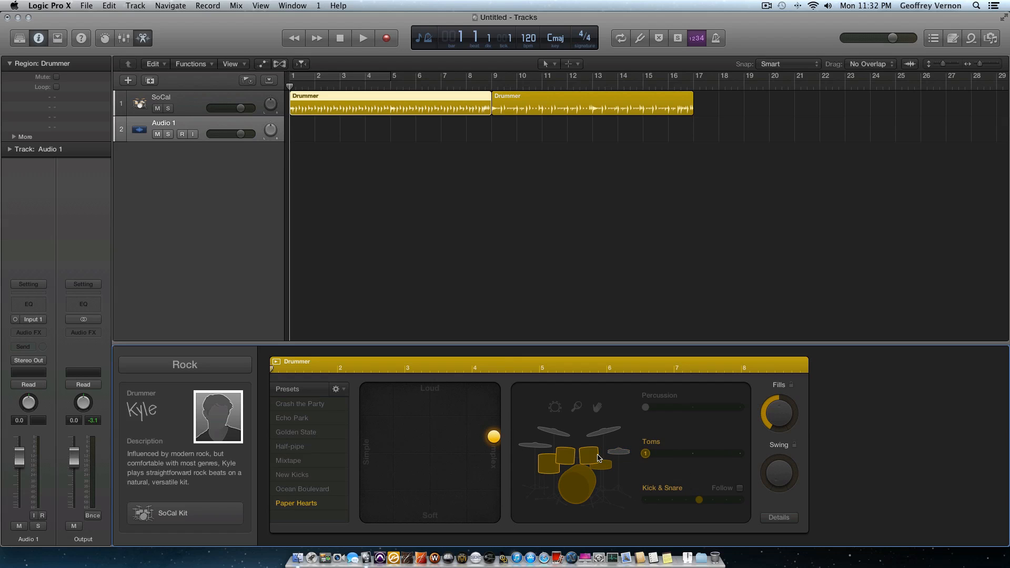
left_click_drag(673, 454, 693, 454)
left_click(518, 96)
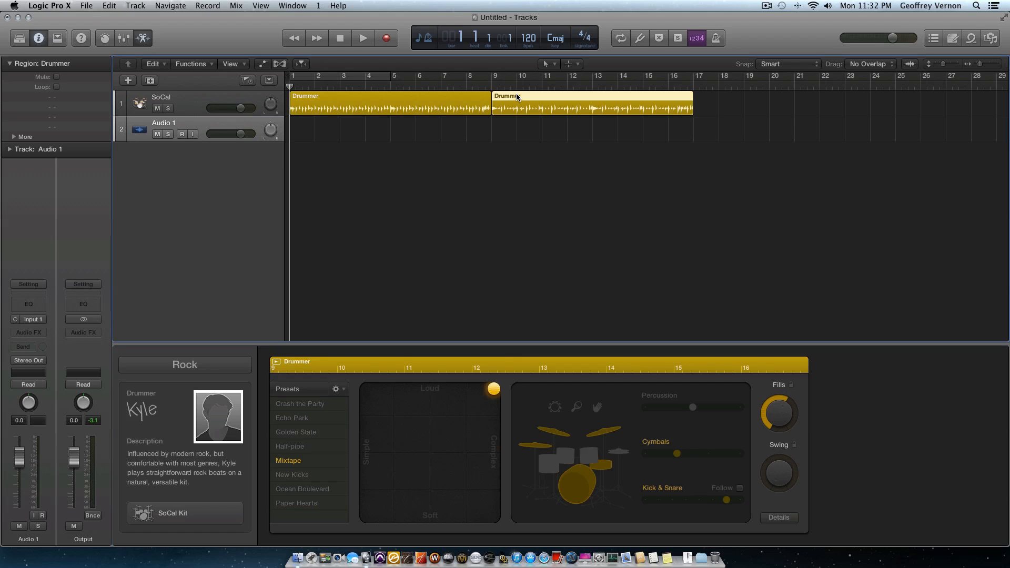
left_click(399, 109)
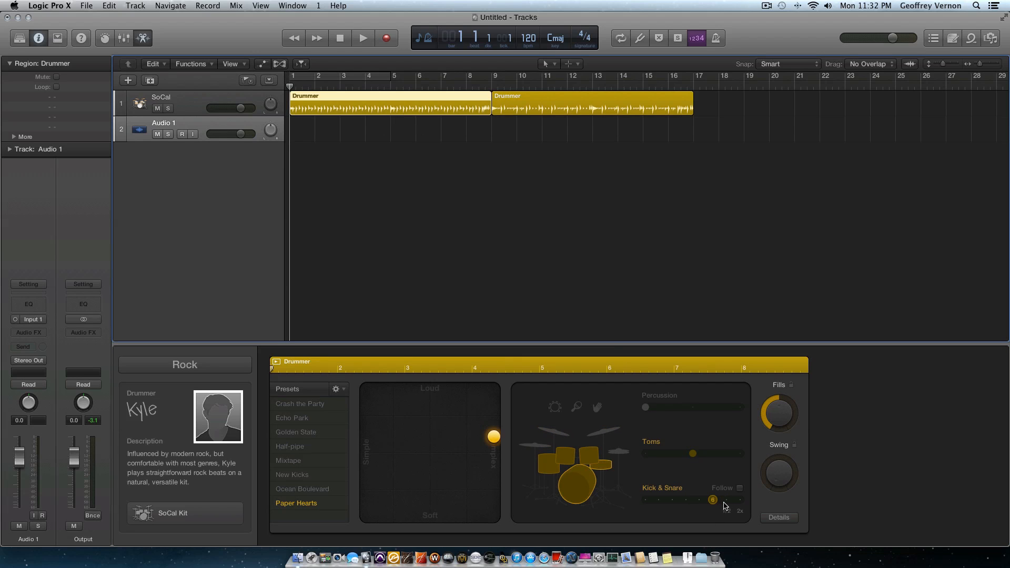
left_click(425, 204)
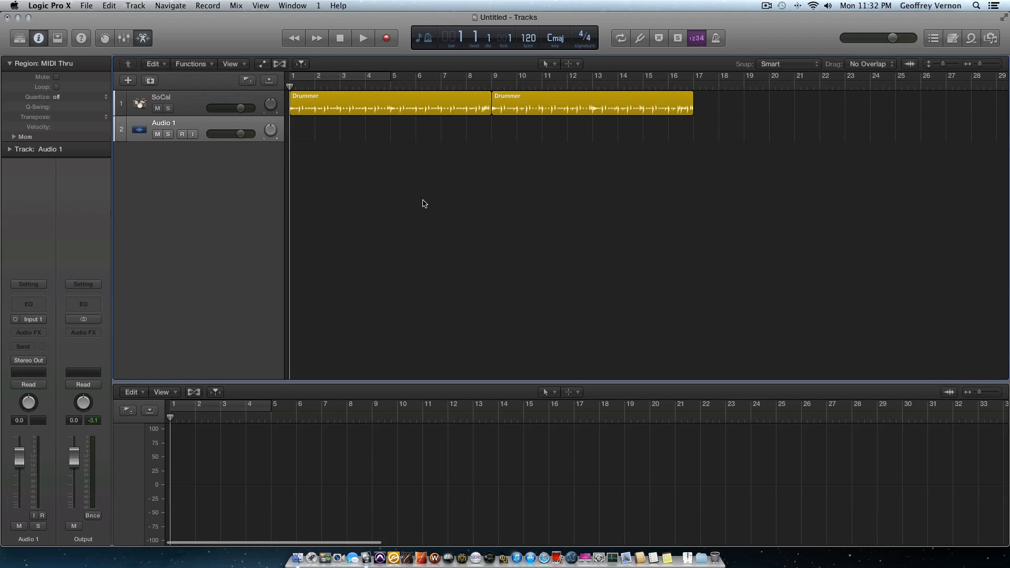
- Play the first region, remove the kick and snare from its pattern, and return the playhead to the start
left_click(350, 111)
key("space")
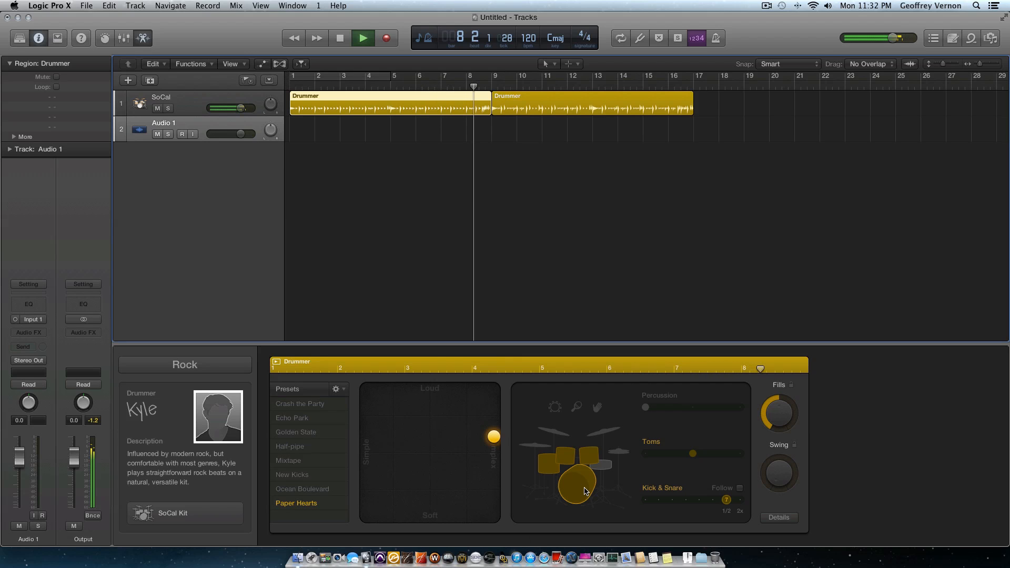
key("space")
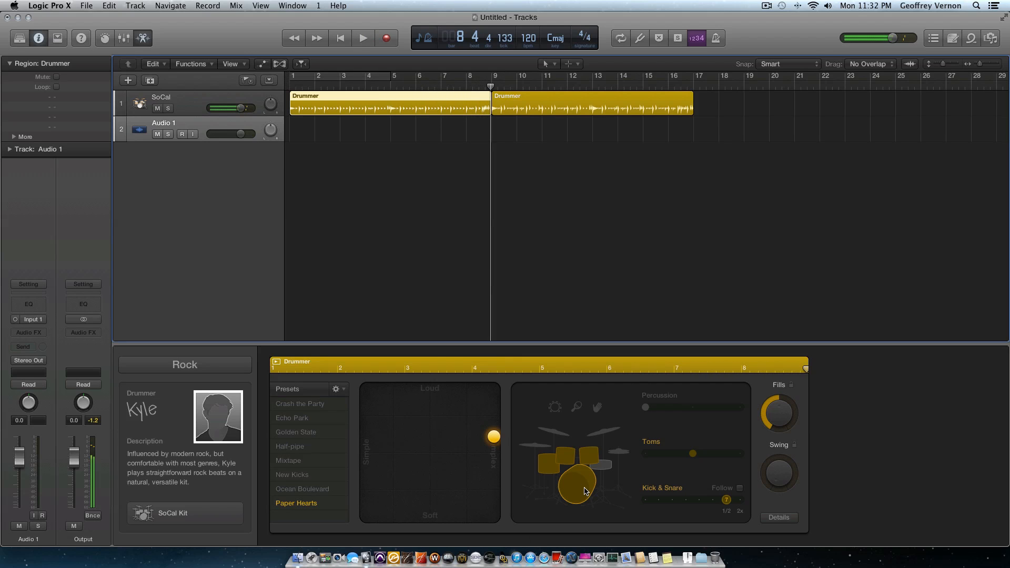
left_click_drag(337, 86, 283, 87)
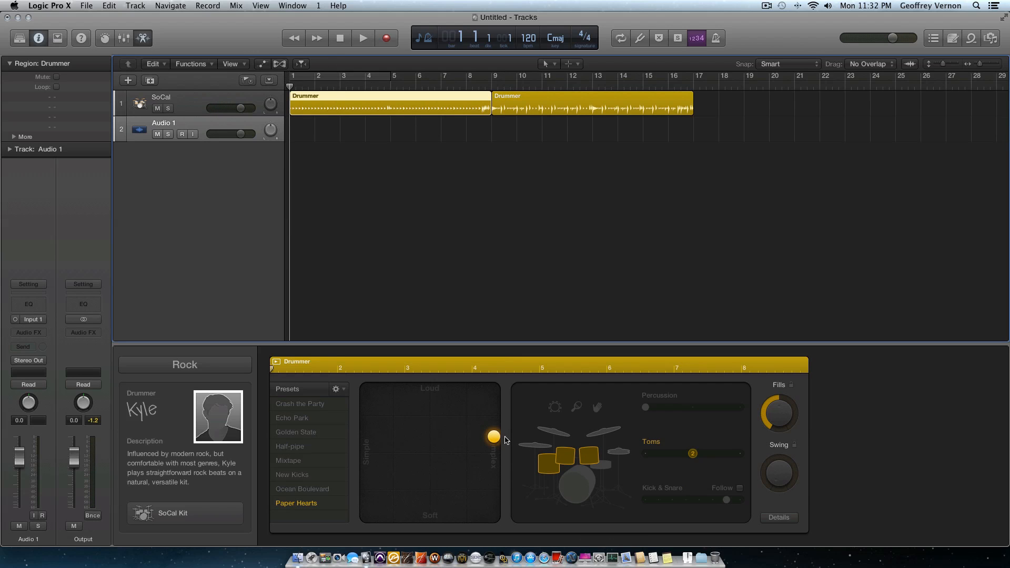
- Move the first region's feel to fully loud and complex, raise its fills amount, and play it
left_click_drag(494, 438, 495, 389)
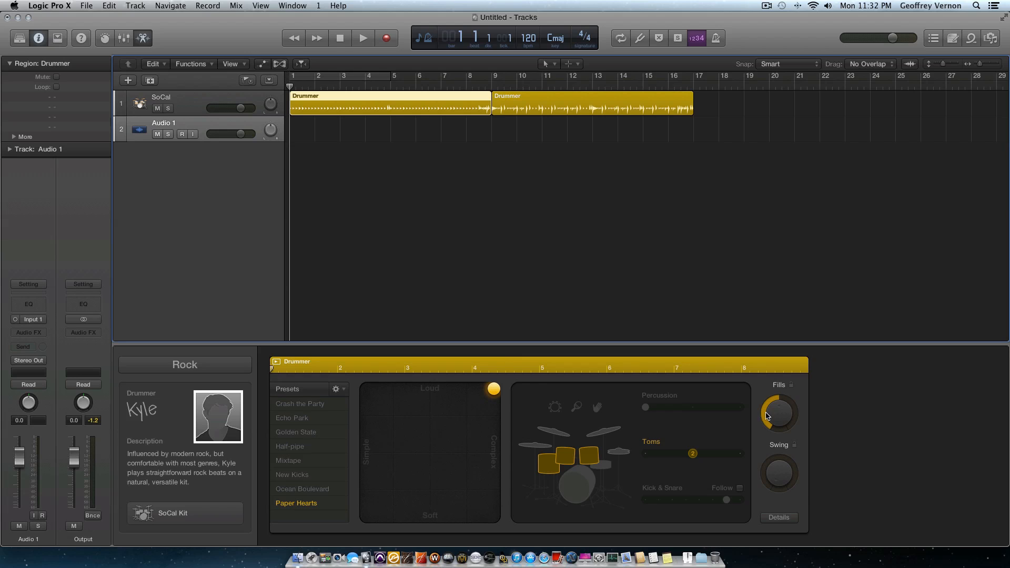
left_click_drag(767, 415, 770, 389)
key("space")
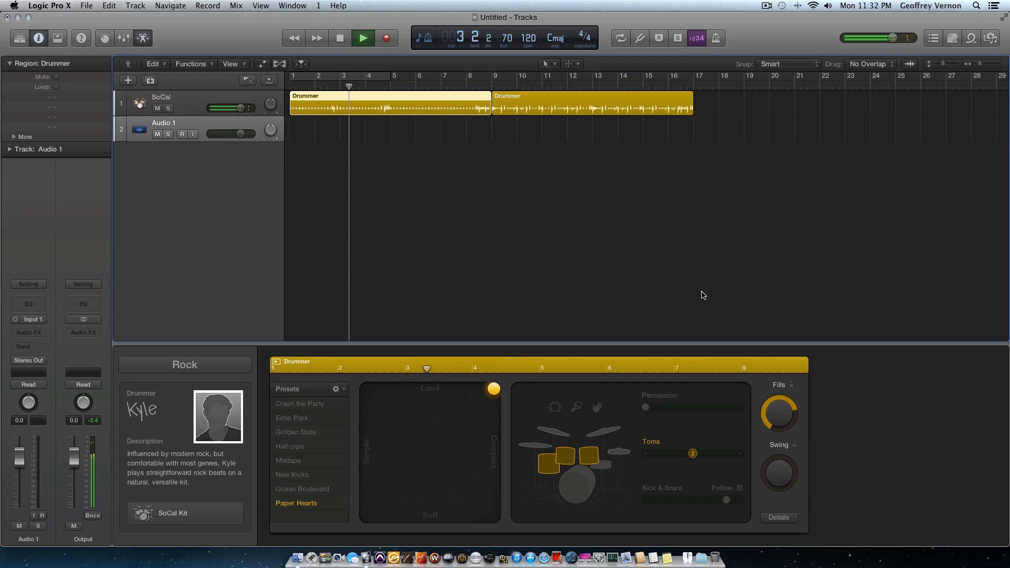
key("space")
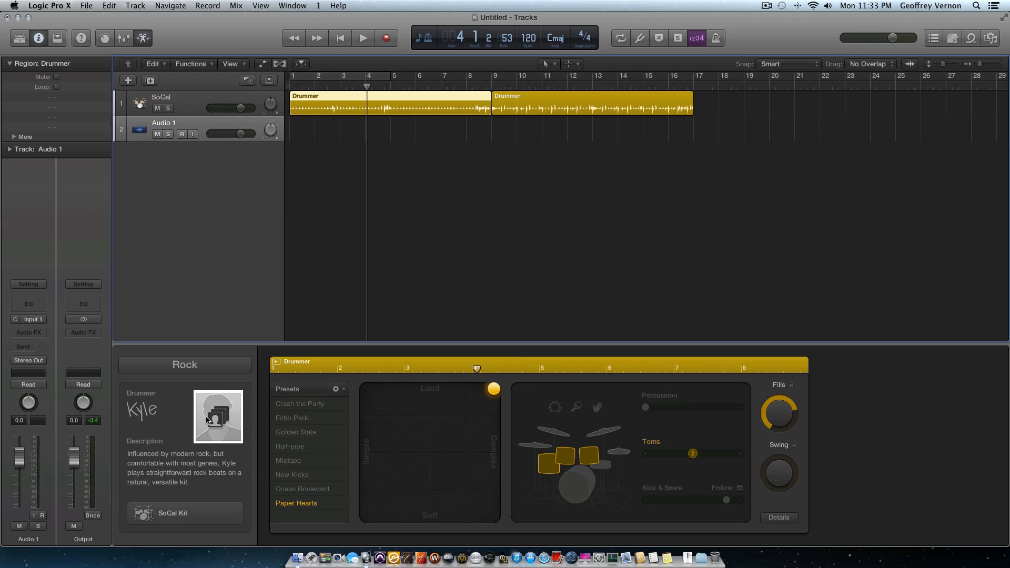
- View the drummer track's kit in Drum Kit Designer, and replace that instrument with the EastWest Play plug-in
left_click(186, 106)
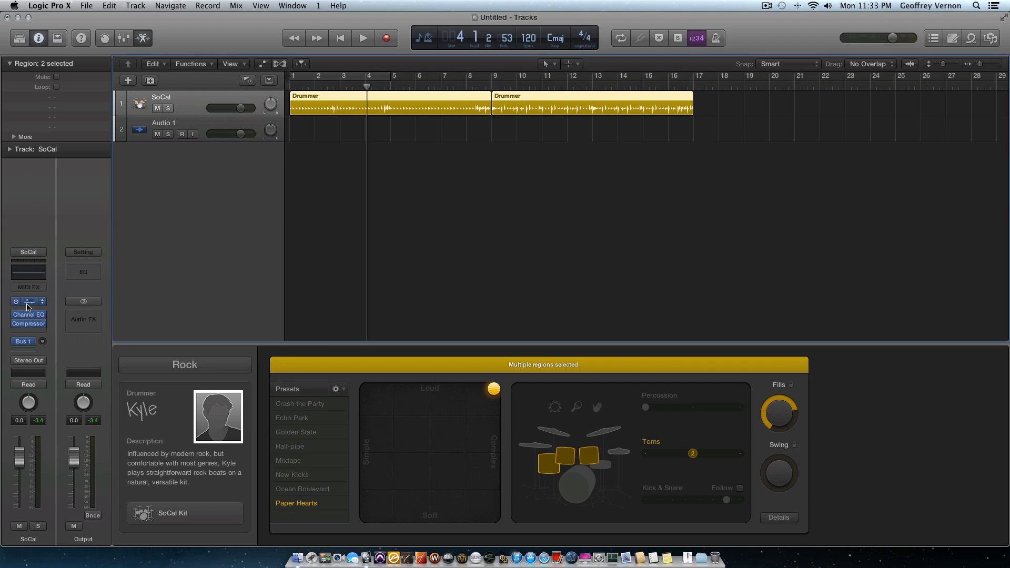
left_click(29, 302)
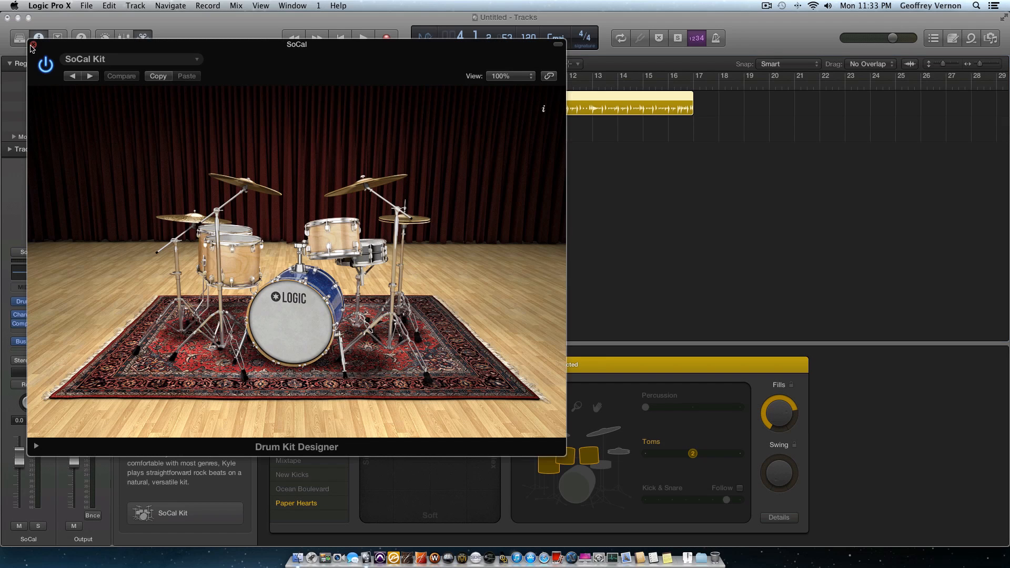
left_click(31, 42)
left_click(40, 303)
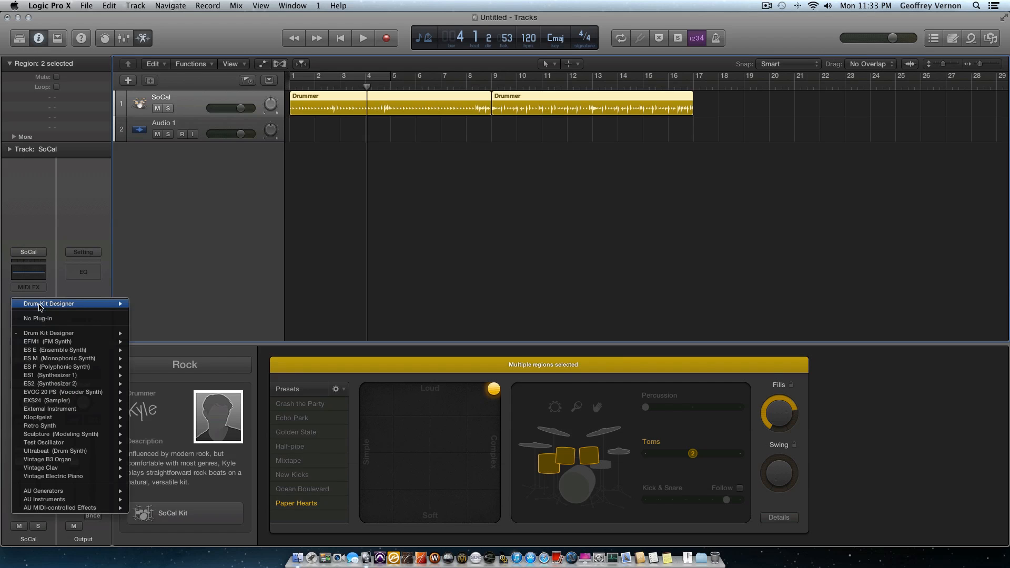
mouse_move(95, 502)
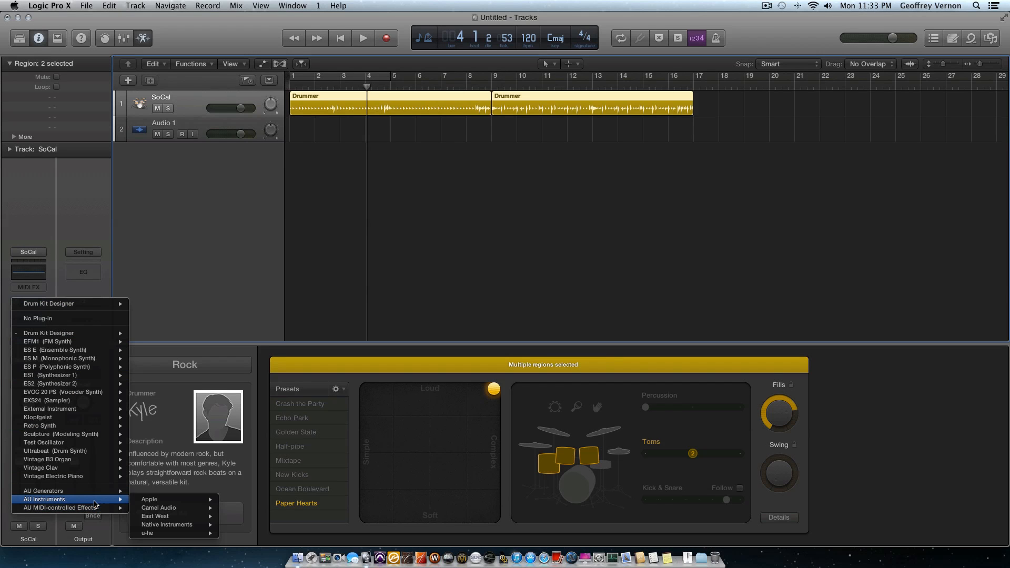
mouse_move(158, 516)
mouse_move(237, 517)
left_click(293, 516)
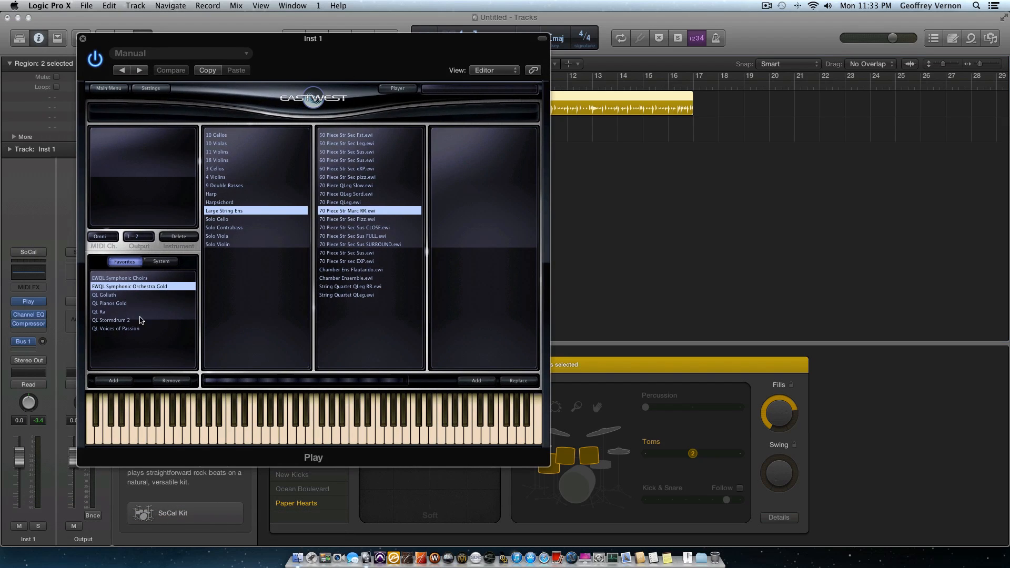
- Load Black Kit Basic MOR from the Drumkit and Related group of QL Stormdrum 2, and close the plug-in window
left_click(141, 321)
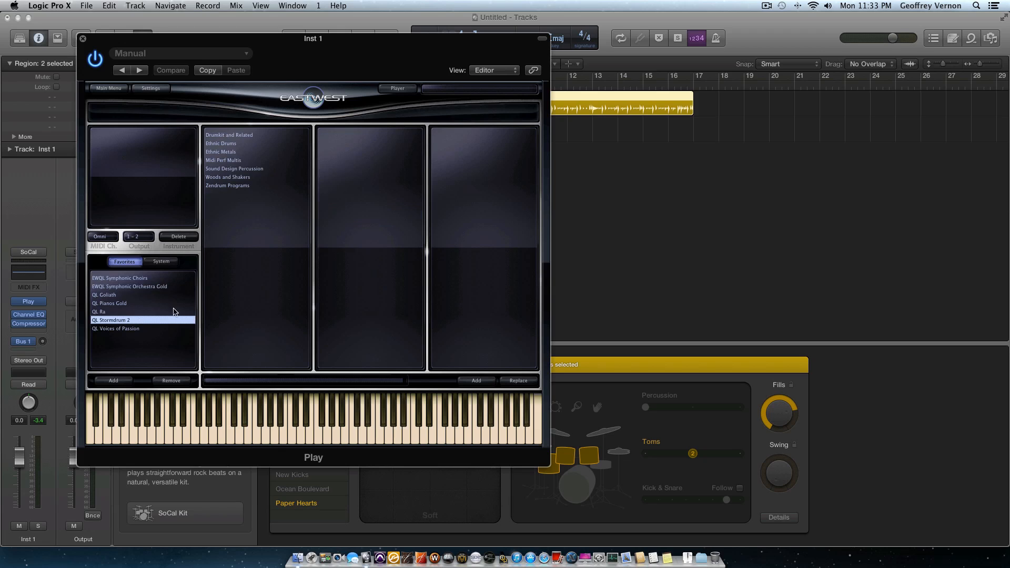
left_click(248, 136)
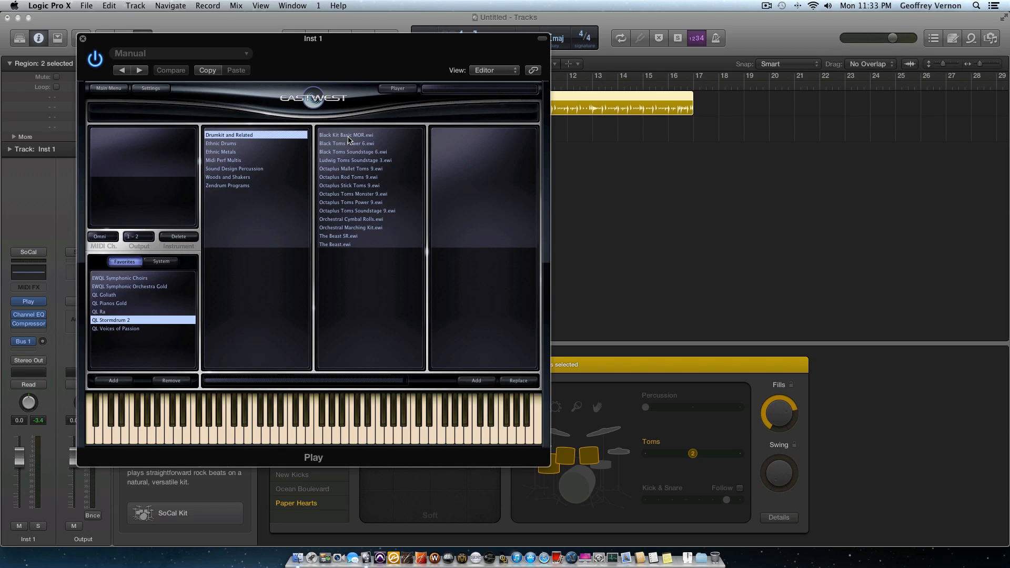
left_click(349, 137)
double_click(346, 137)
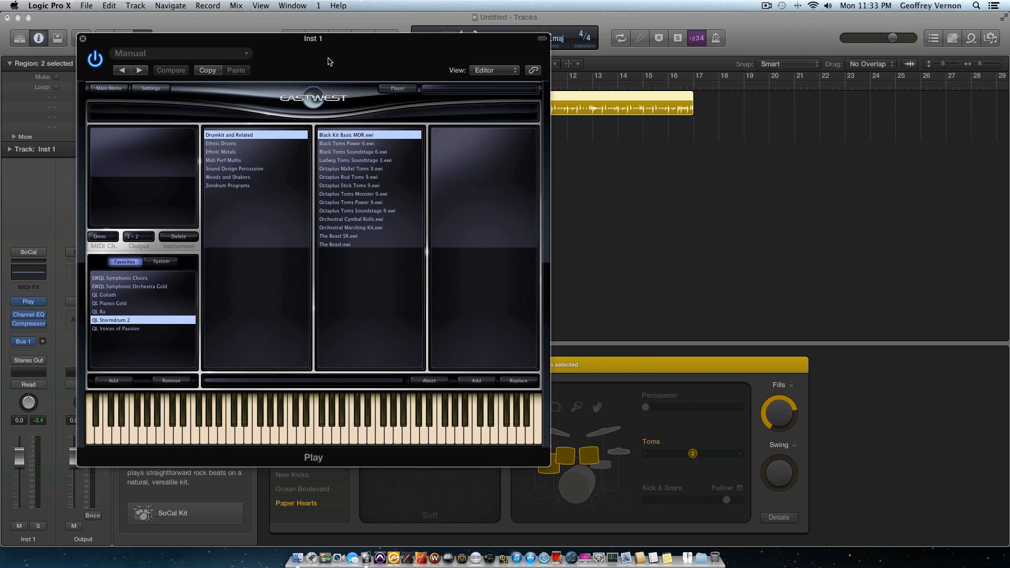
left_click_drag(328, 62, 563, 154)
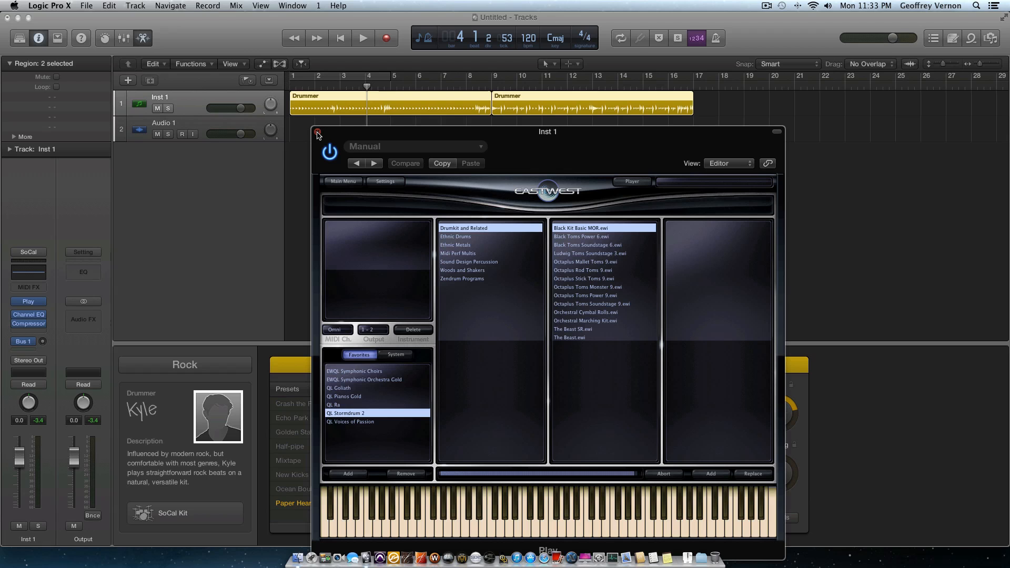
left_click(317, 131)
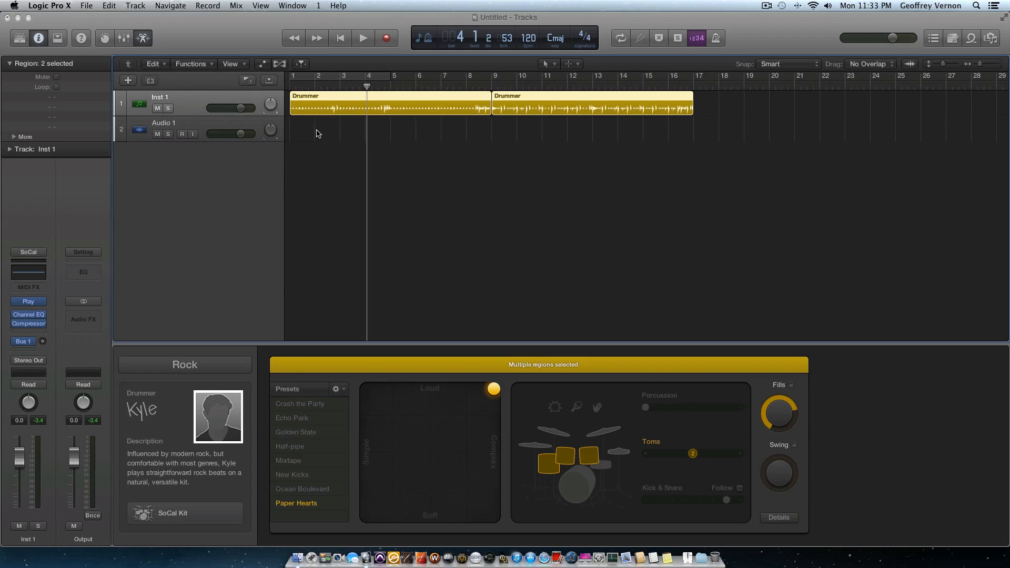
- Play the drummer track from the start to hear it through the Stormdrum 2 kit
left_click(320, 203)
key("Return")
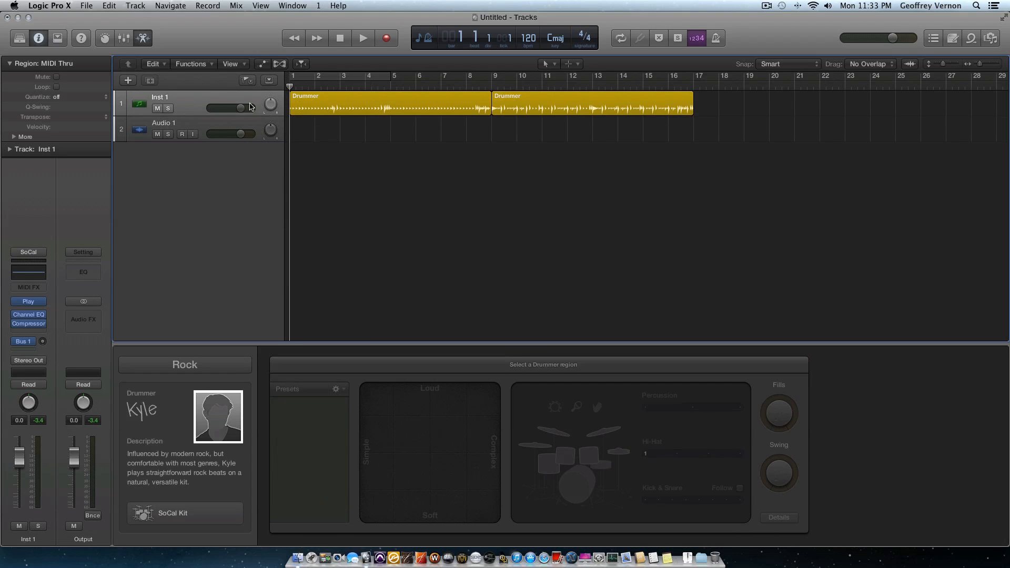
left_click(249, 95)
key("space")
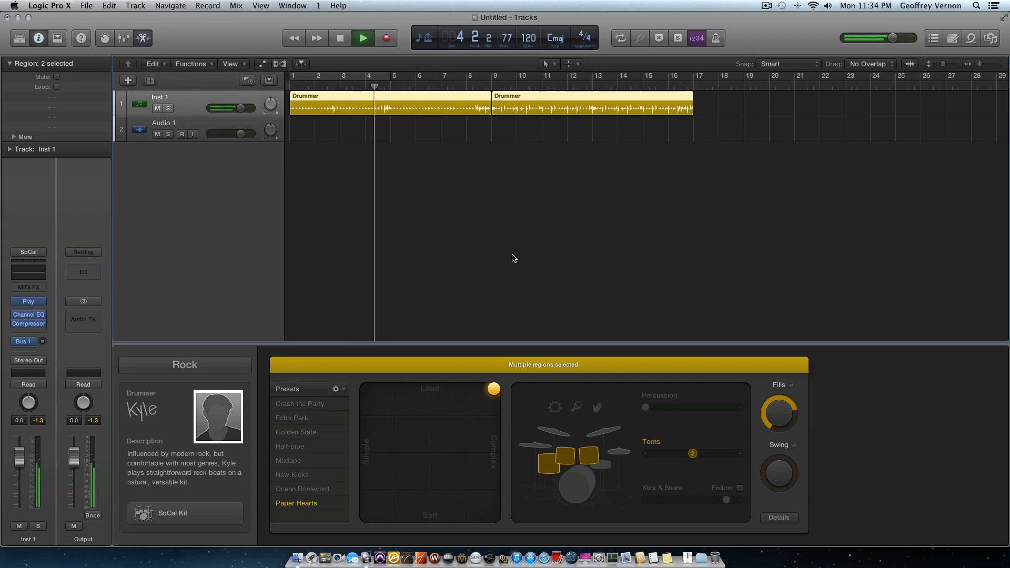
key("space")
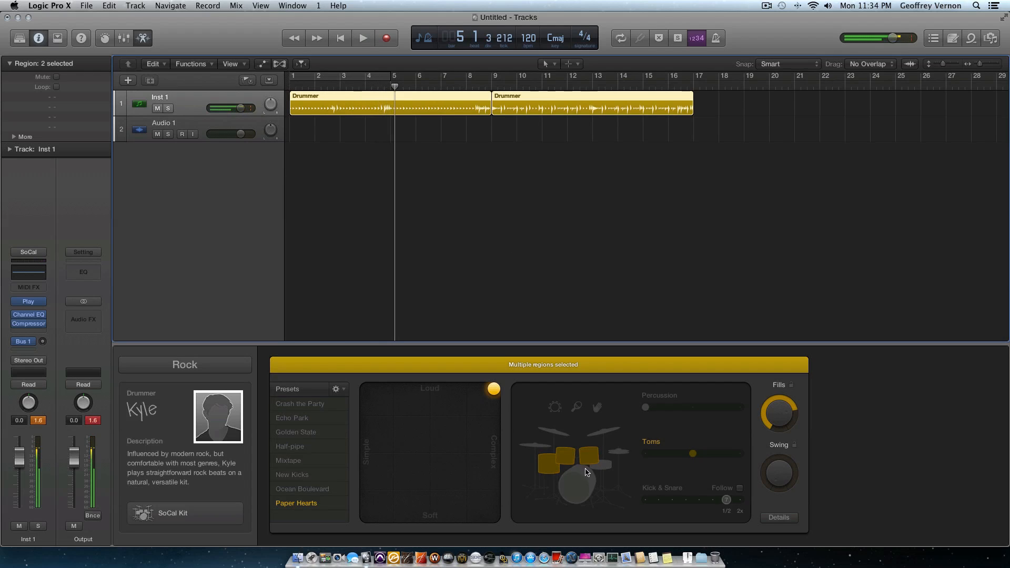
- Switch both regions from toms to cymbals with kick and snare, reduce their fills, and play them from the start
left_click(595, 434)
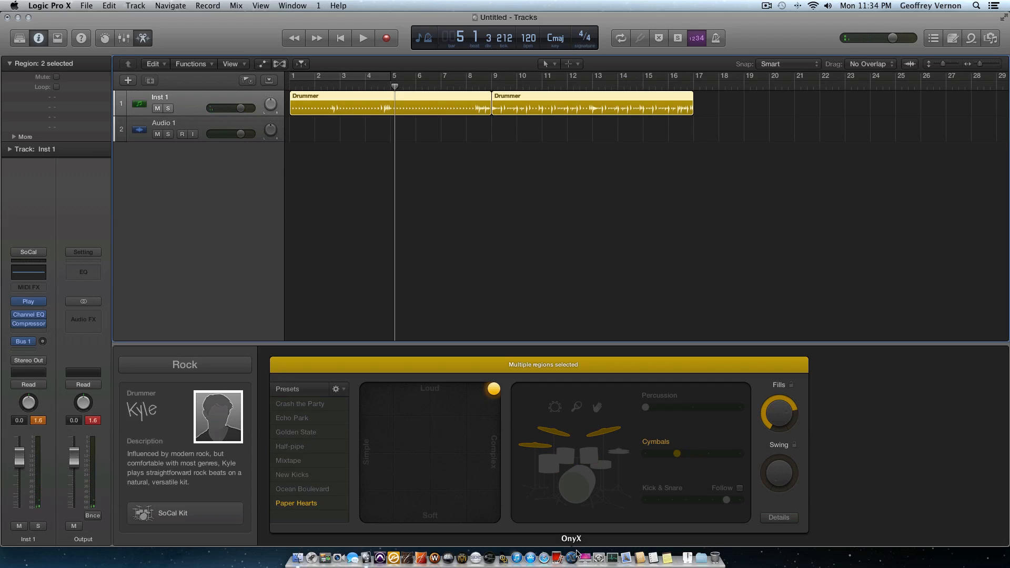
left_click(579, 494)
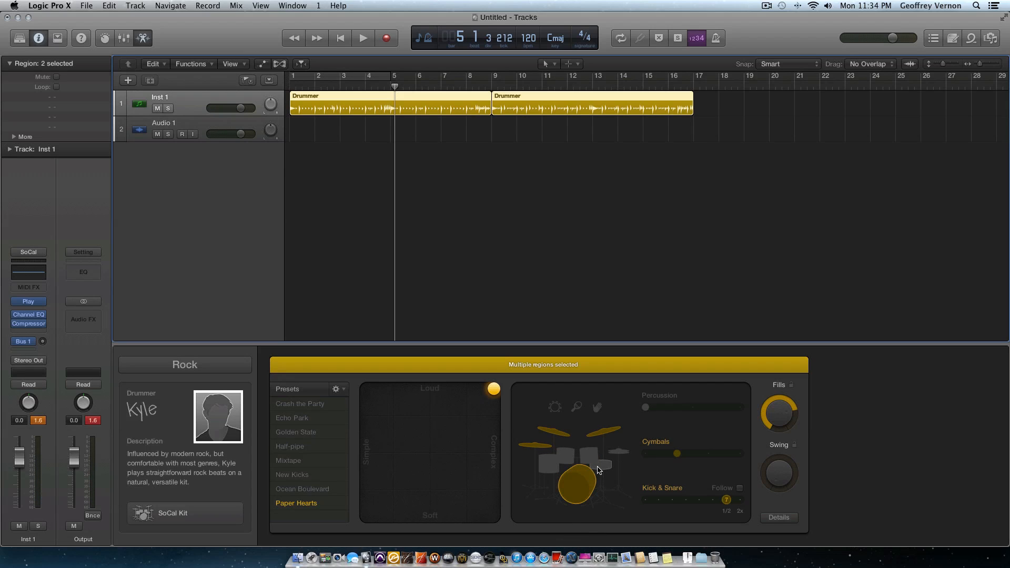
key("Return")
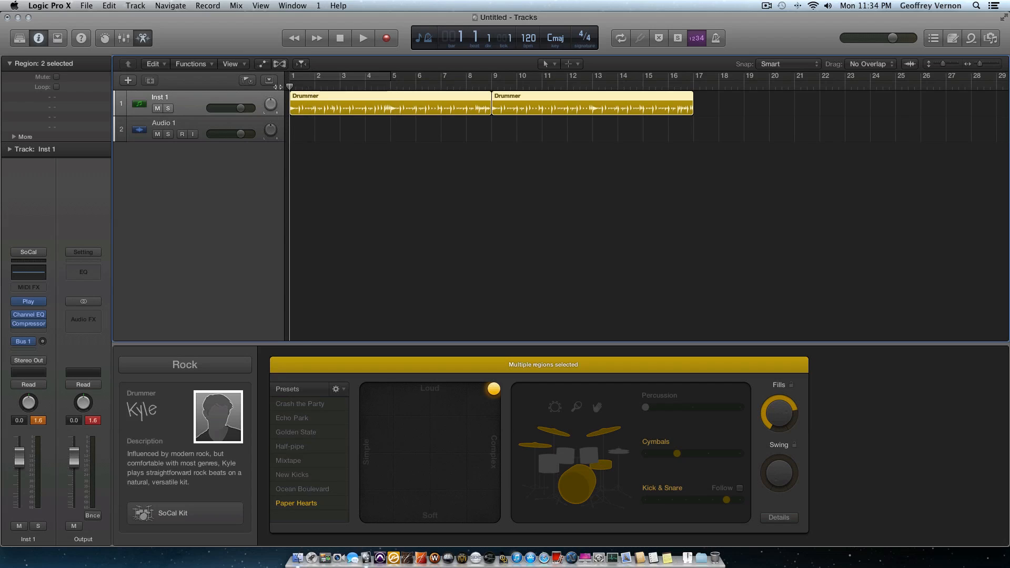
key("space")
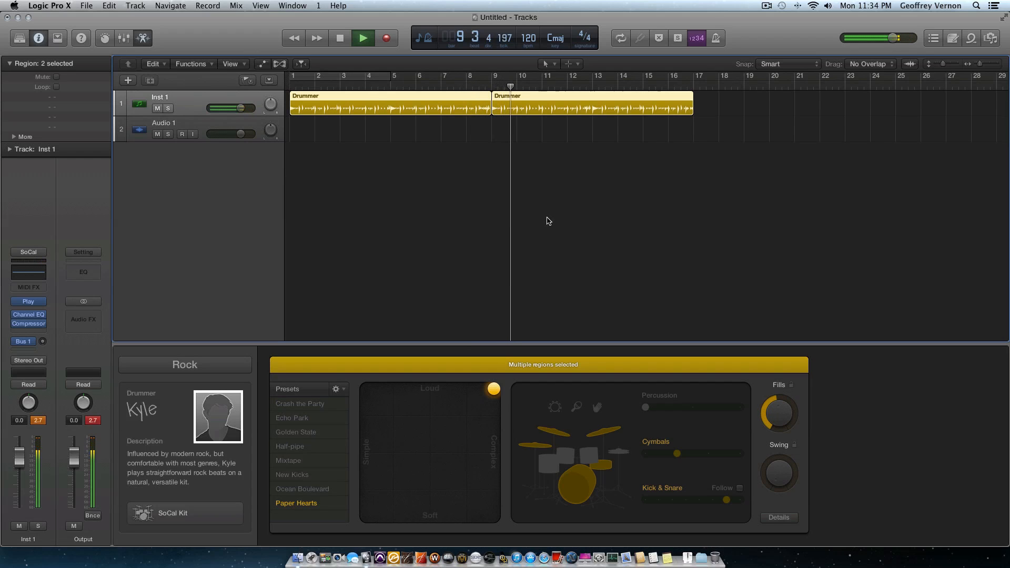
key("space")
- Switch only the first region to toms at the highest variation, and play it from the start
left_click(471, 135)
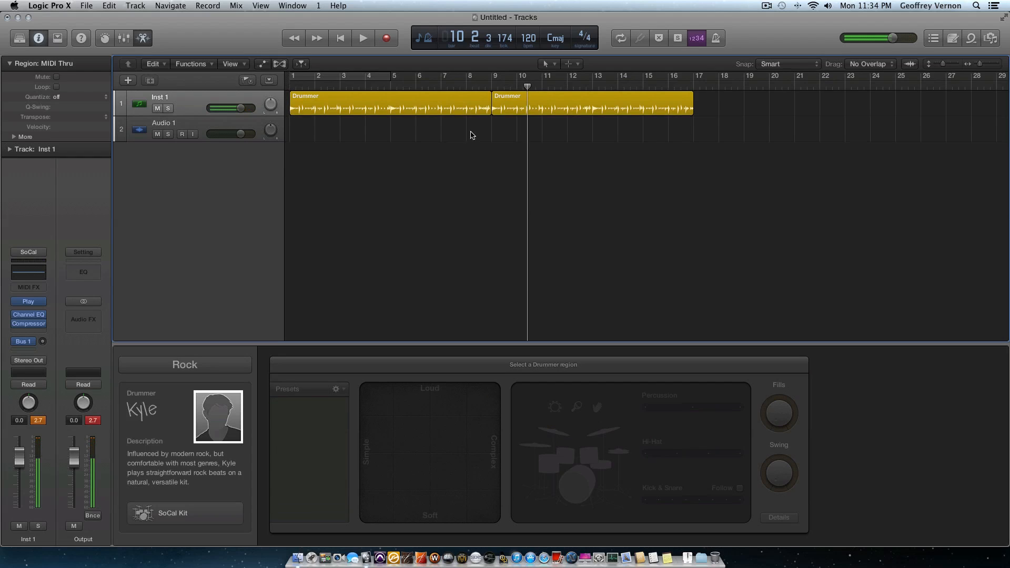
left_click(461, 112)
key("Return")
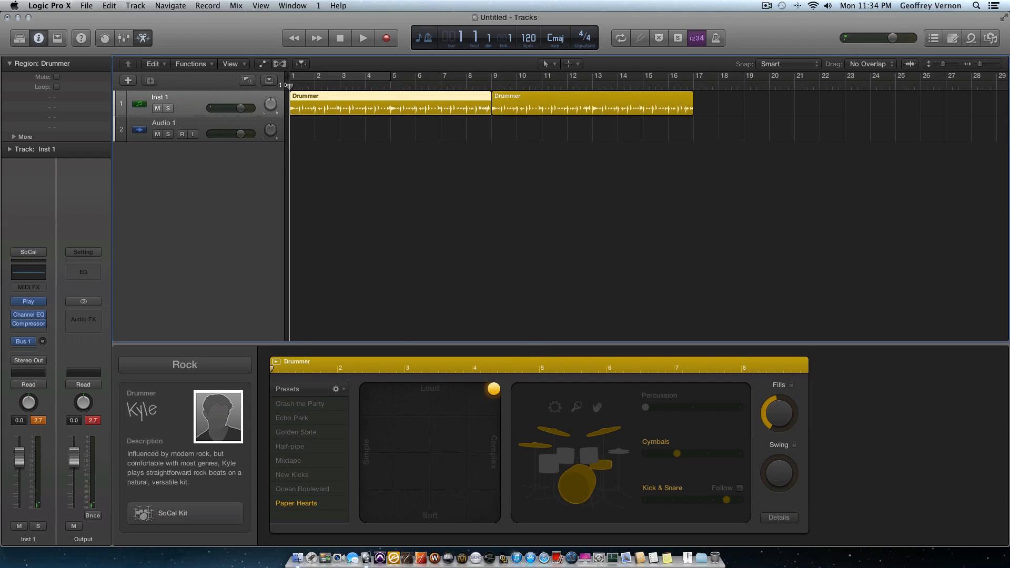
left_click(600, 462)
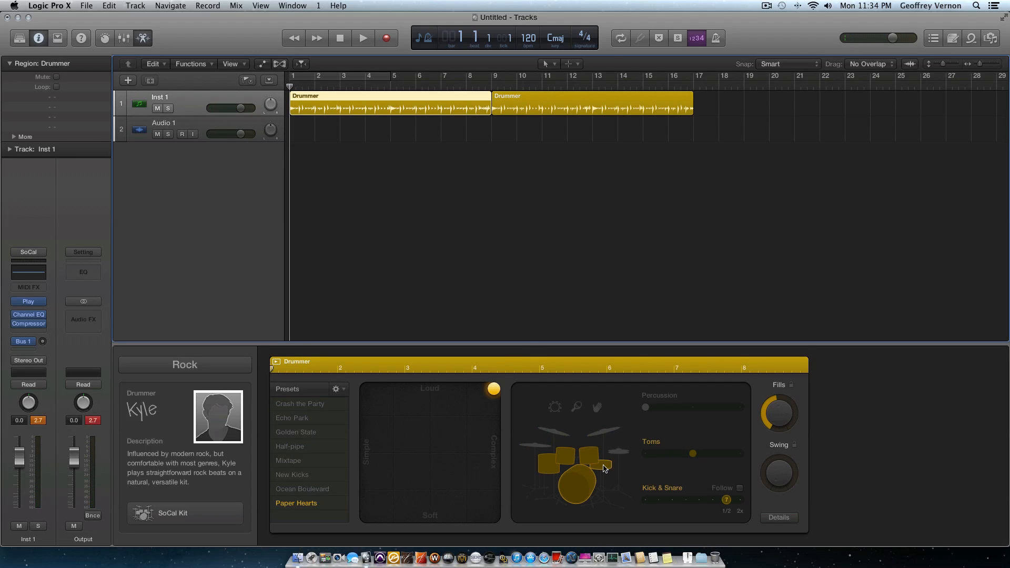
left_click_drag(692, 454, 742, 453)
left_click(539, 112)
key("space")
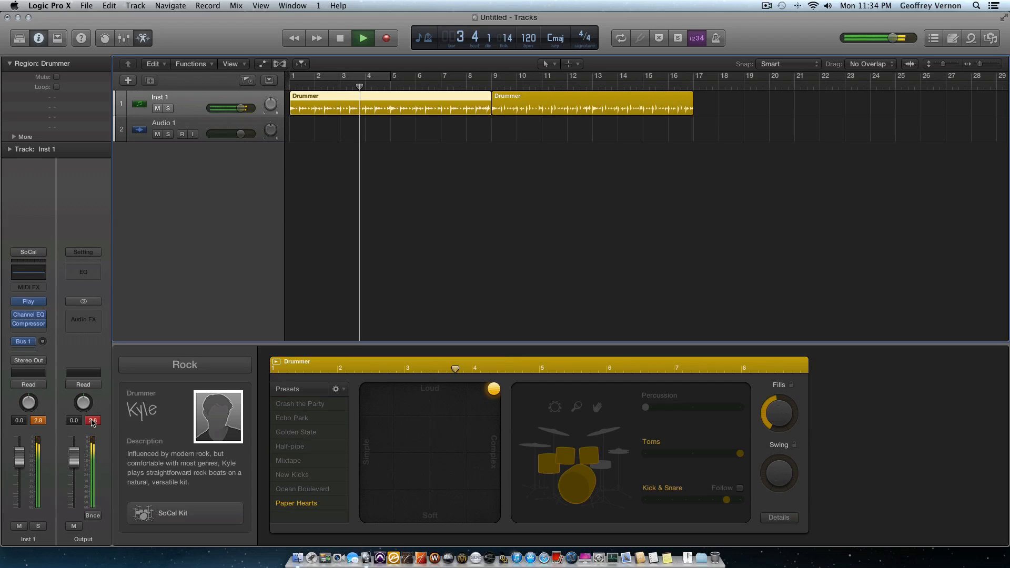
key("space")
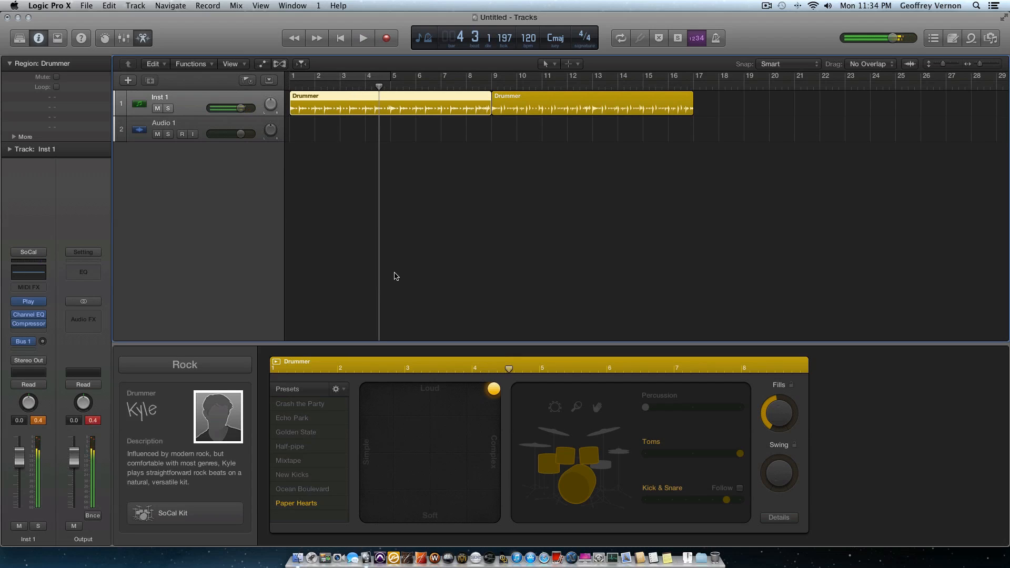
key("Return")
- Replace the track's Play instrument with the stereo Drum Kit Designer and load its SoCal Kit setting
left_click(390, 259)
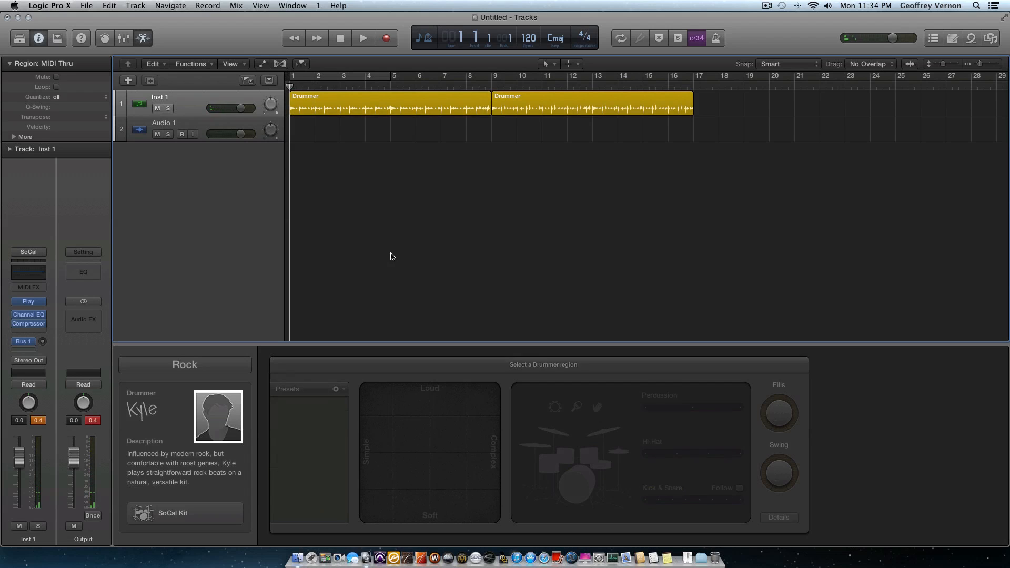
left_click(42, 302)
mouse_move(47, 333)
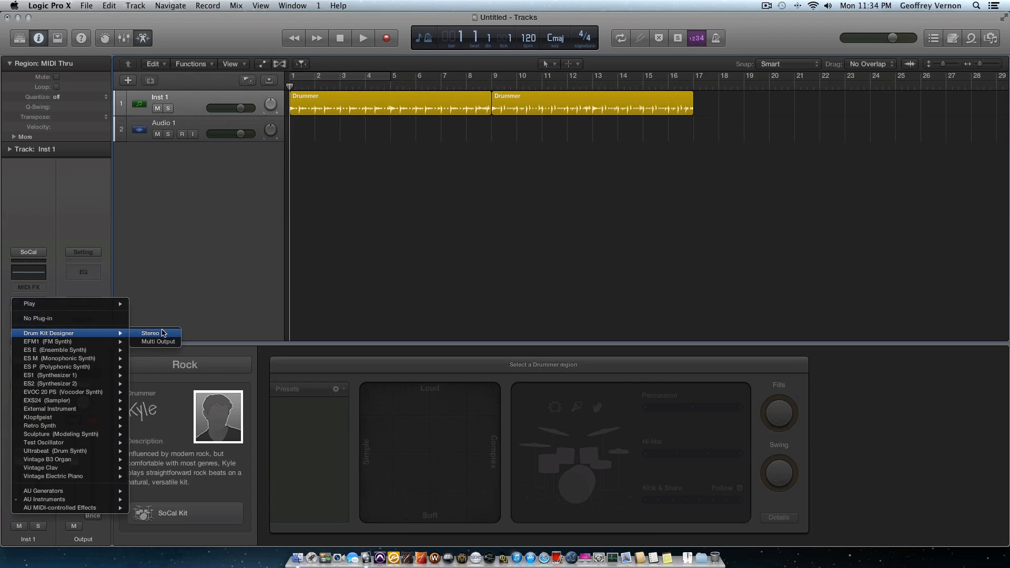
left_click(164, 334)
left_click(156, 64)
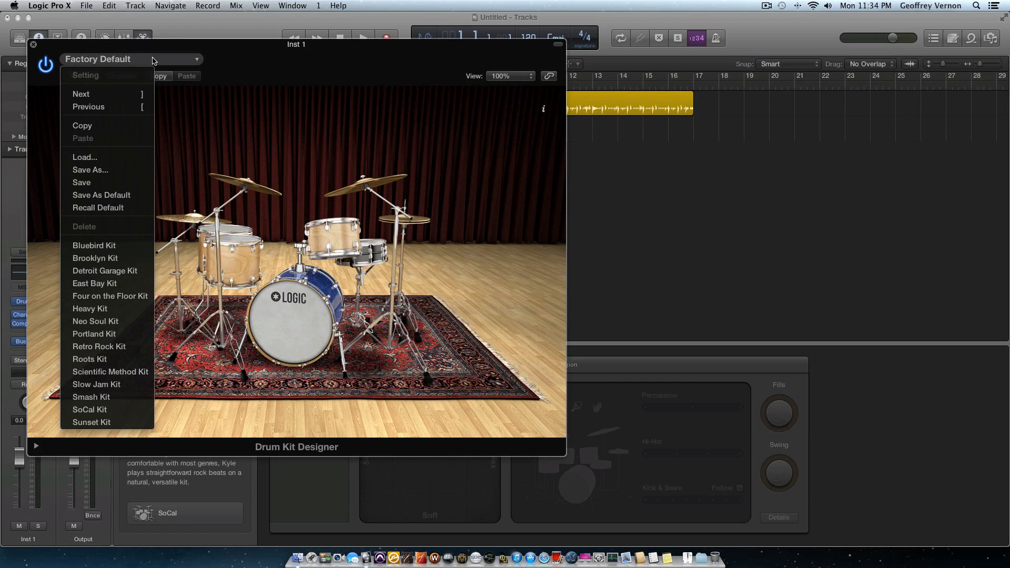
left_click(125, 409)
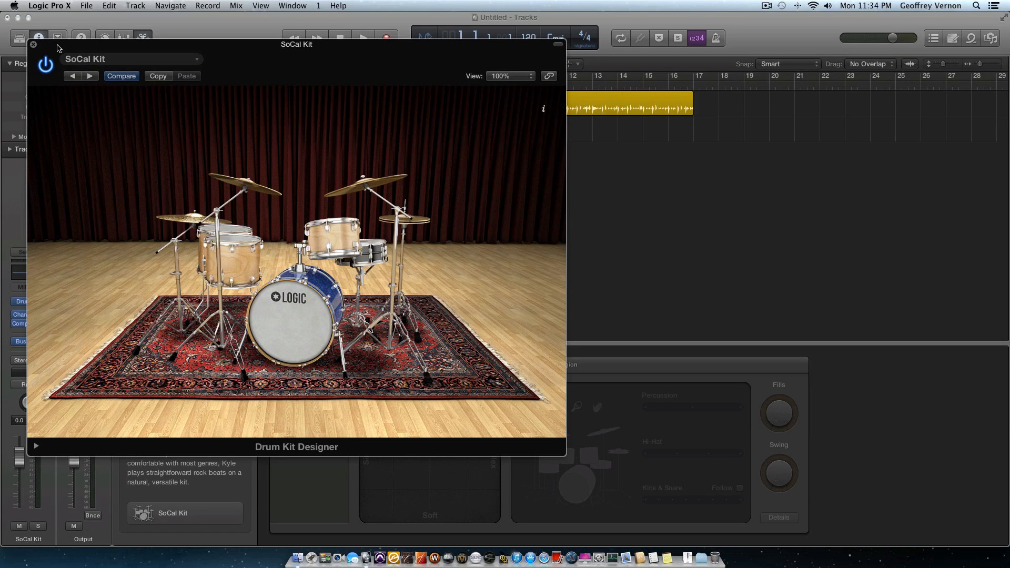
left_click(33, 44)
- Play the first region with the SoCal Kit, and return the playhead to the start
left_click(392, 99)
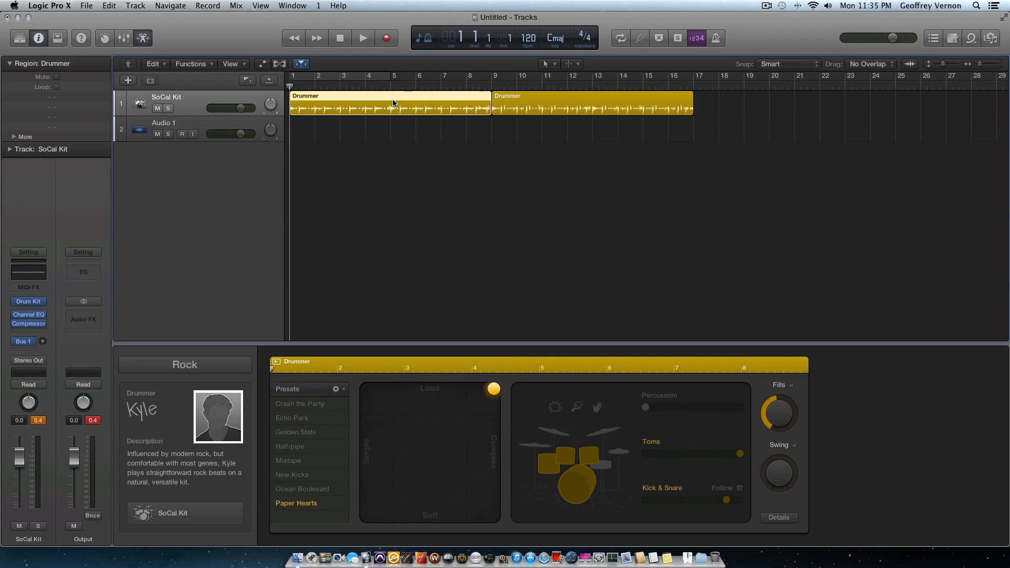
key("space")
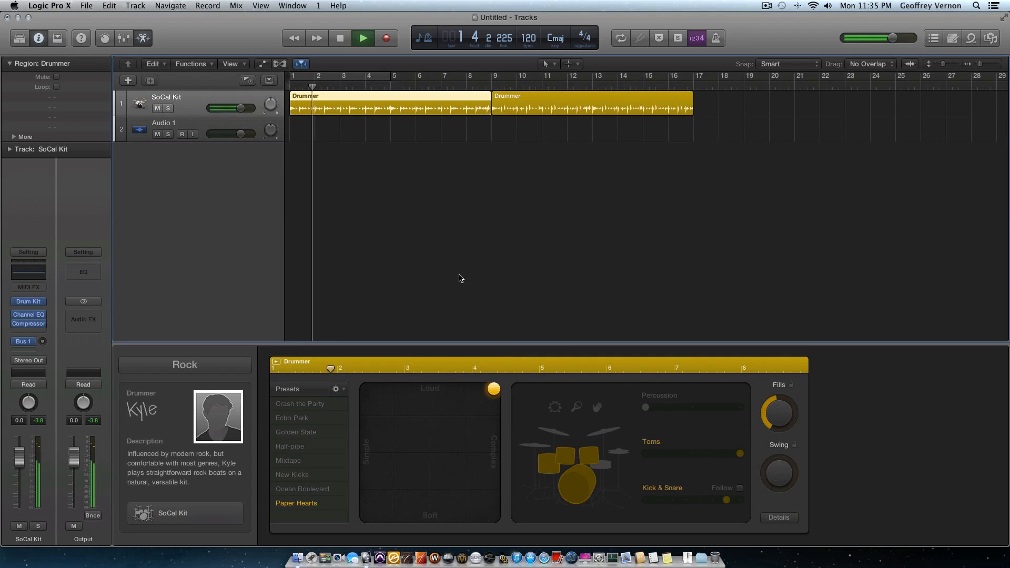
key("space")
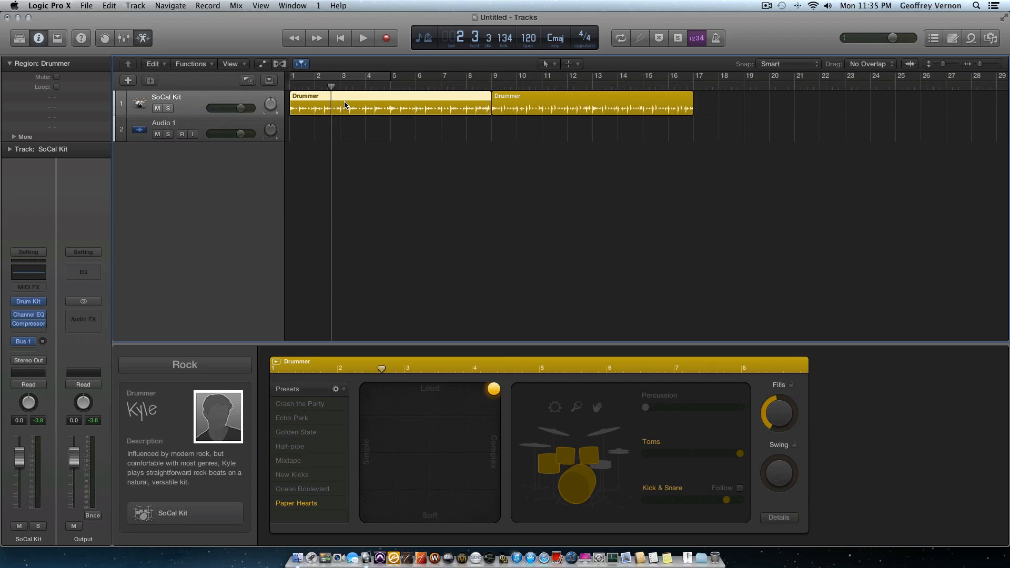
key("Return")
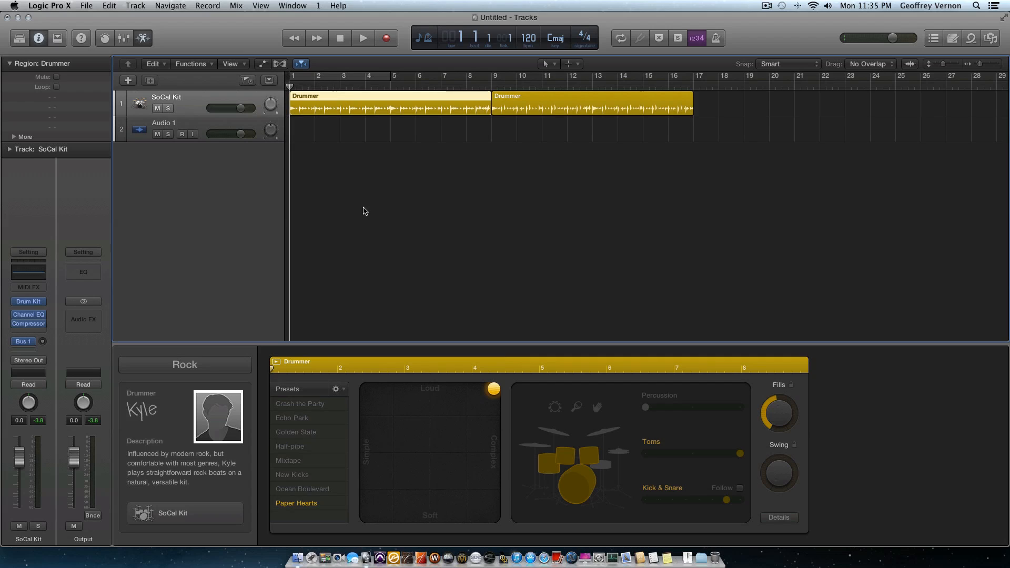